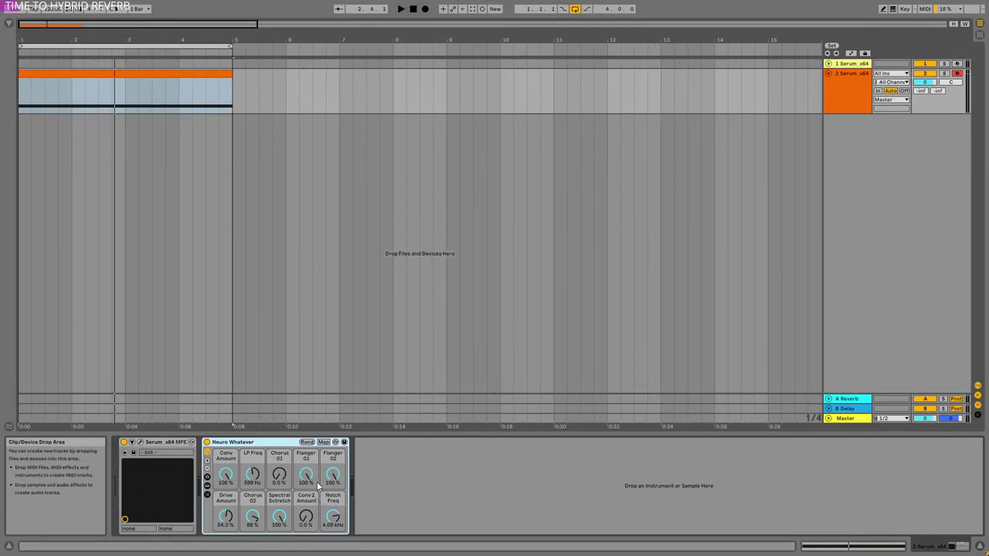
# Play the loop with the Neuro Whatever rack bypassed and open the Serum instrument's editor over the arrangement
pyautogui.press('space')
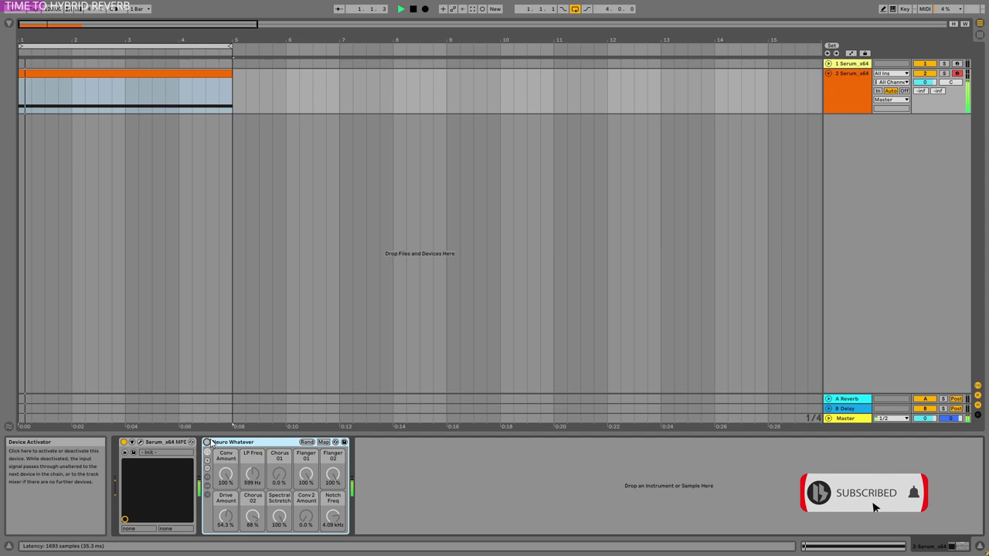
pyautogui.click(140, 442)
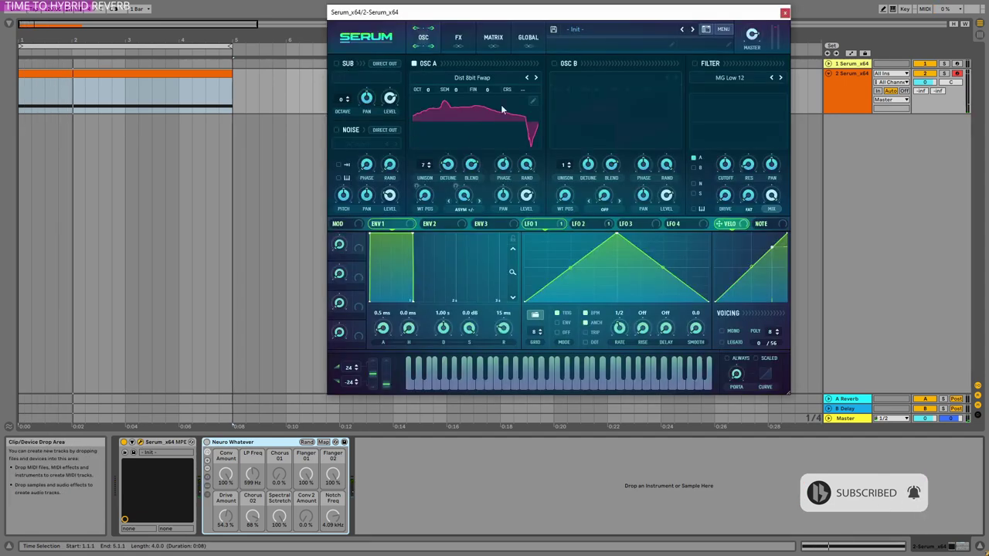
pyautogui.moveTo(433, 11); pyautogui.dragTo(316, 55)
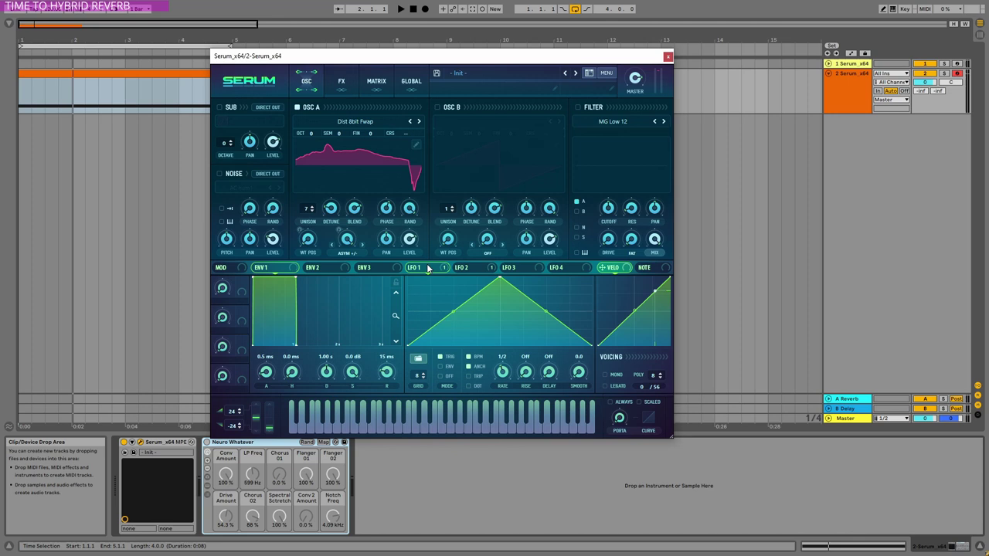
# Examine how LFO 1 modulates OSC A's wavetable position and warp in Serum, and close the editor
pyautogui.click(470, 268)
pyautogui.click(430, 269)
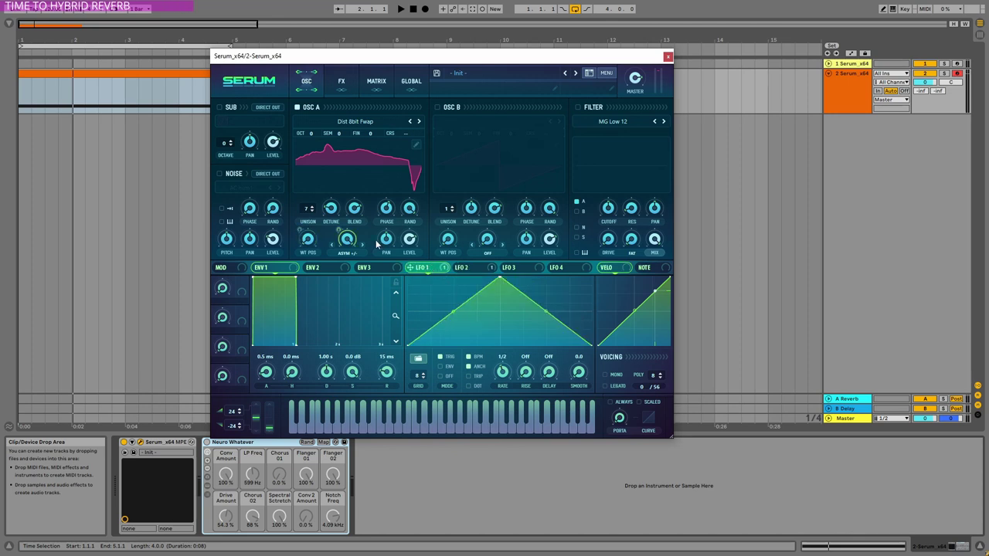
pyautogui.click(308, 241)
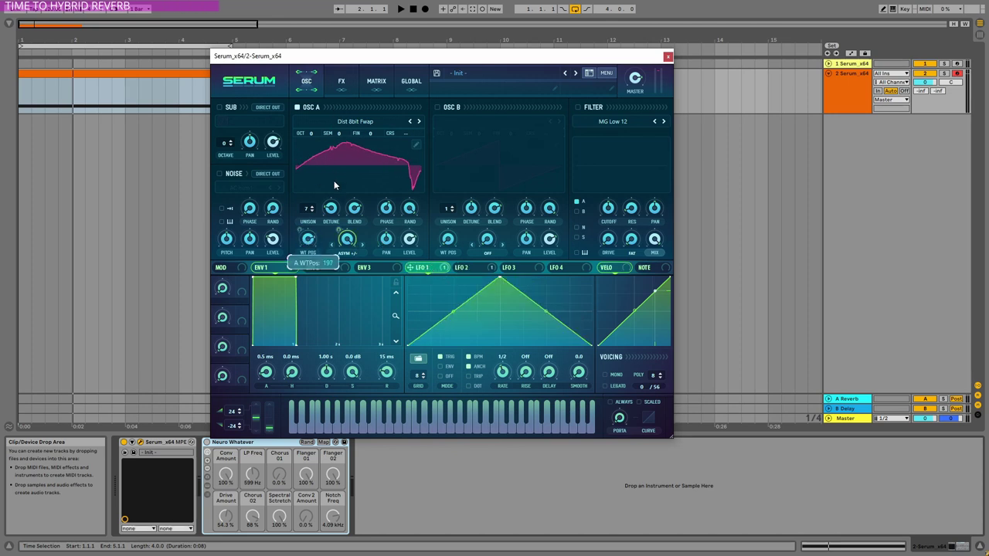
pyautogui.click(350, 253)
pyautogui.click(358, 378)
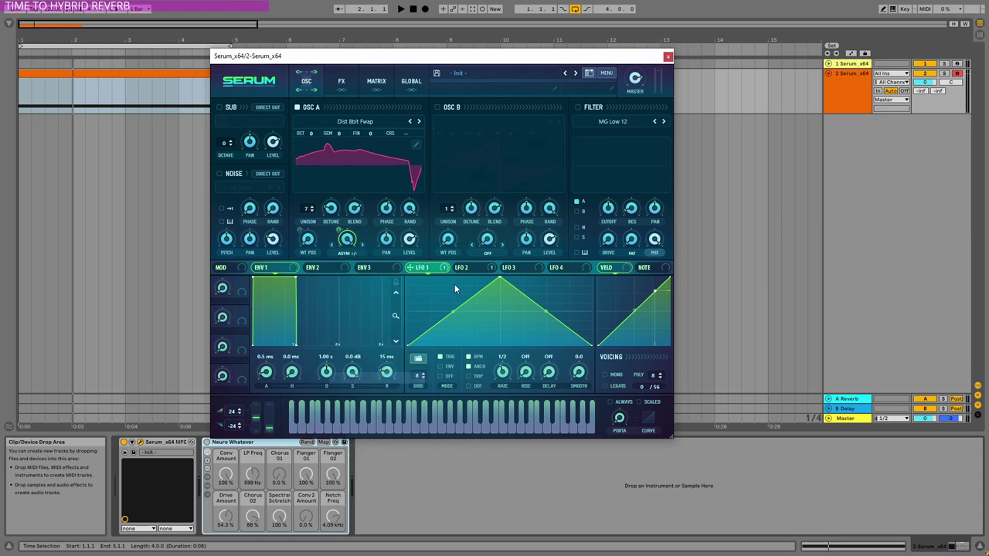
pyautogui.click(462, 267)
pyautogui.click(435, 269)
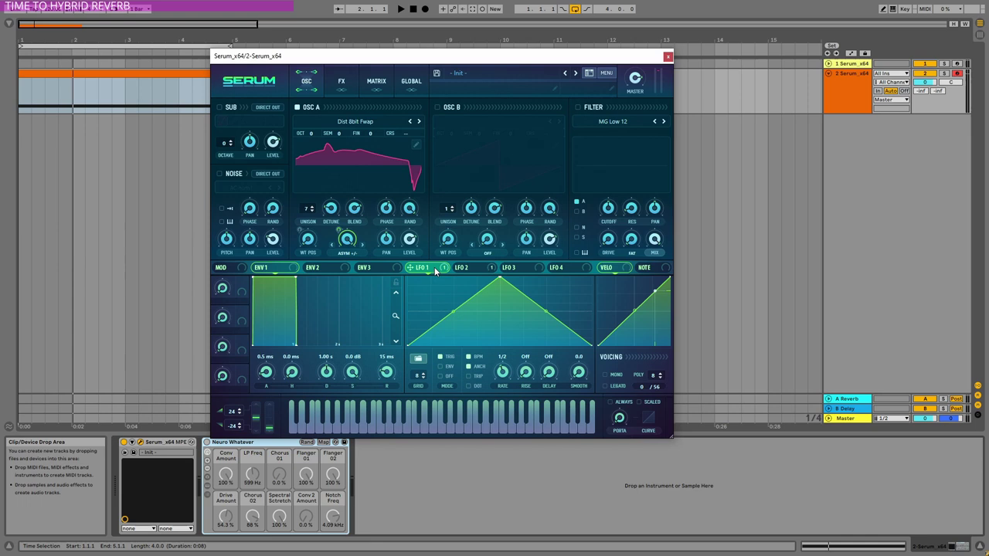
pyautogui.click(668, 57)
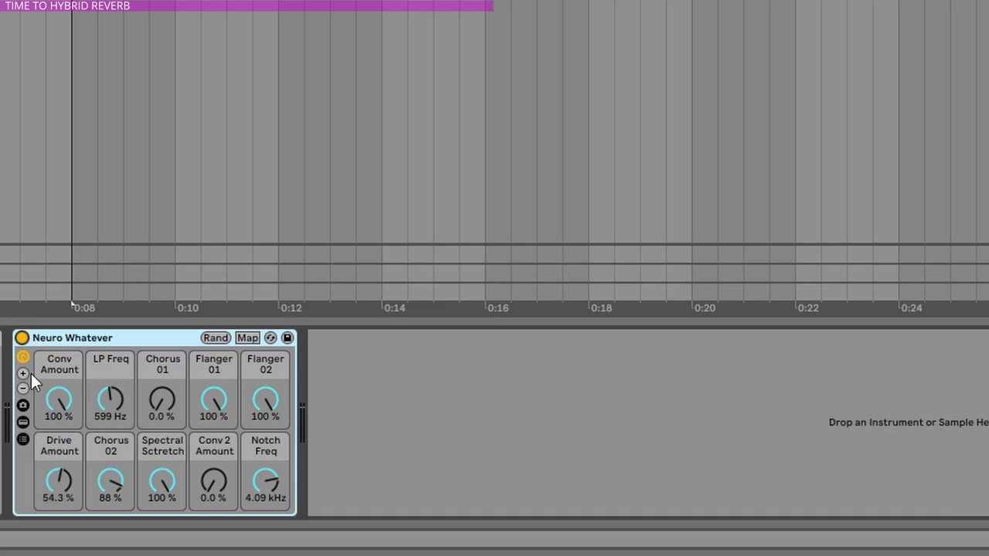
# Try extending the Neuro Whatever rack to 16 macro controls
pyautogui.click(23, 373)
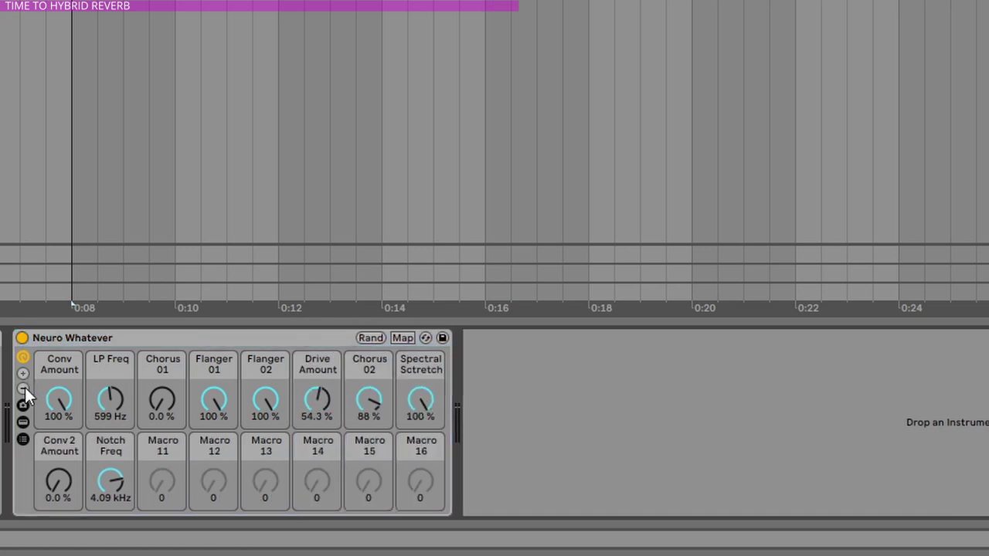
pyautogui.click(23, 389)
pyautogui.click(23, 389)
# Show the rack's macro variations and recall Weird, Unisony, Filtered 1 and Filtered 2 in turn
pyautogui.click(23, 406)
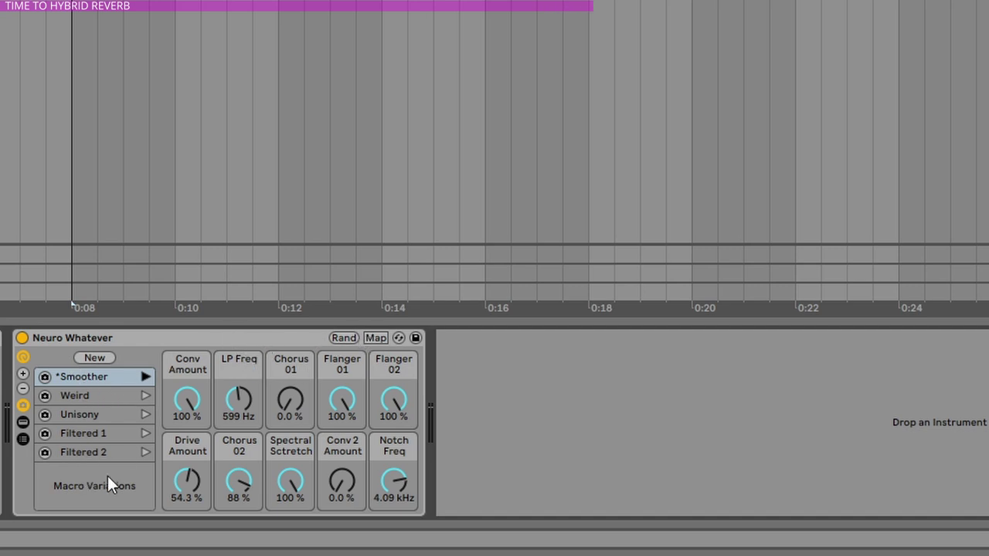
pyautogui.click(145, 395)
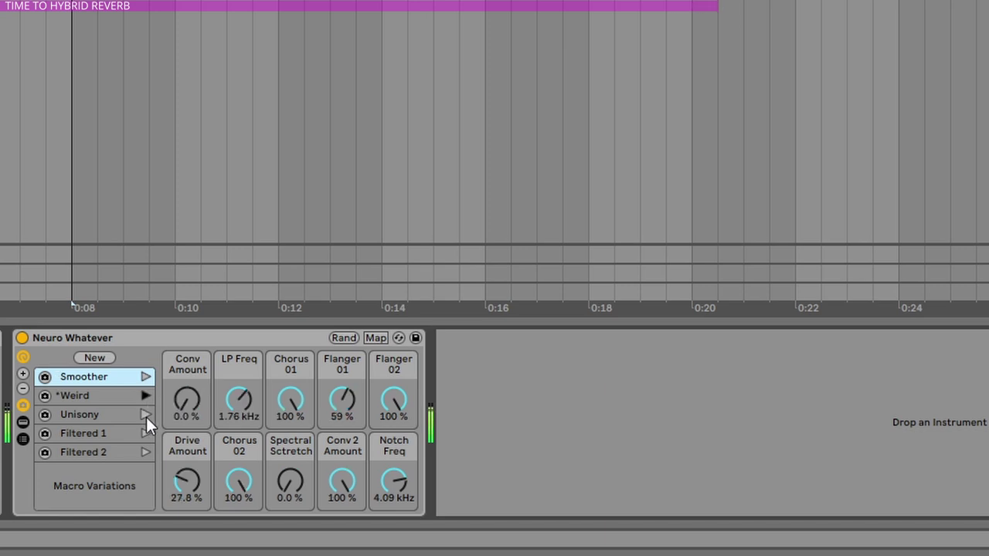
pyautogui.click(146, 418)
pyautogui.click(187, 344)
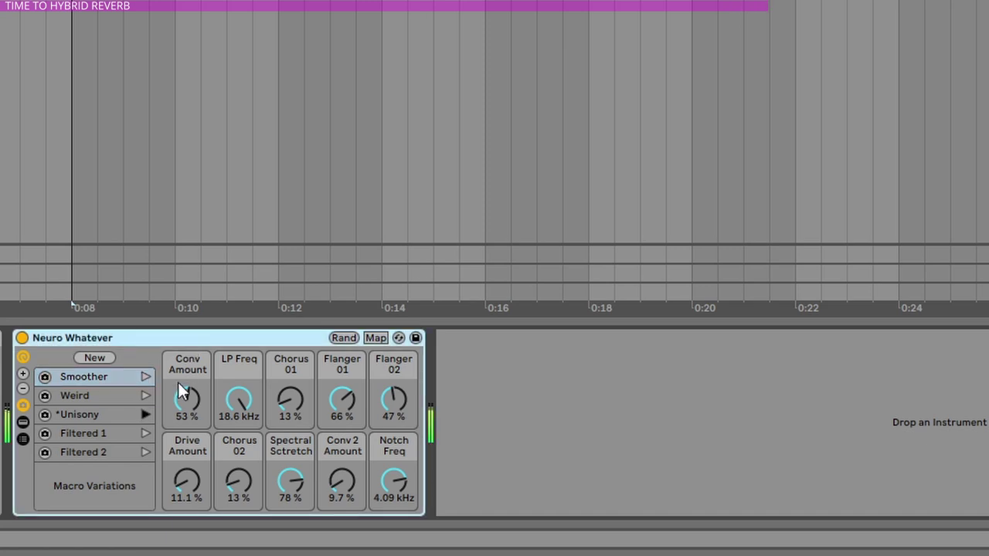
pyautogui.click(145, 434)
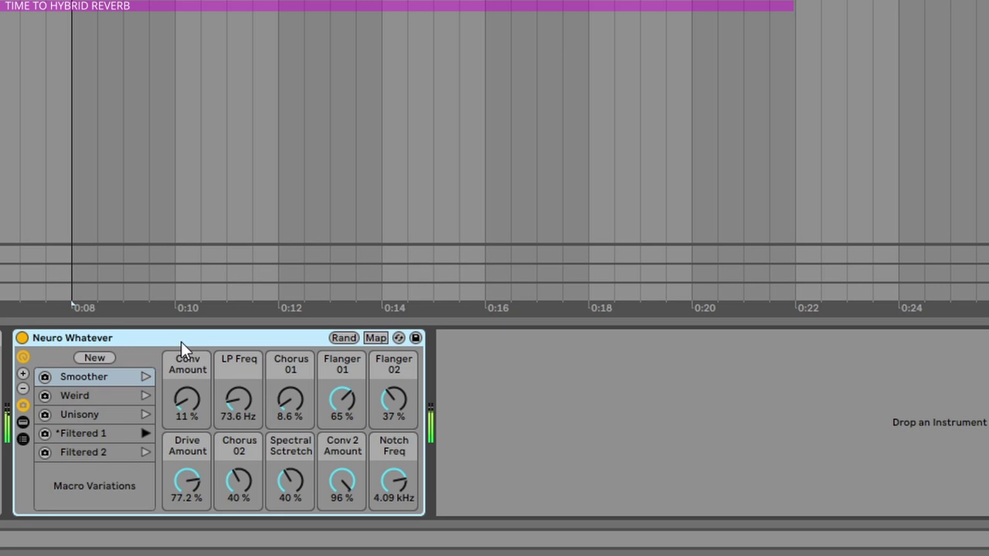
pyautogui.click(146, 452)
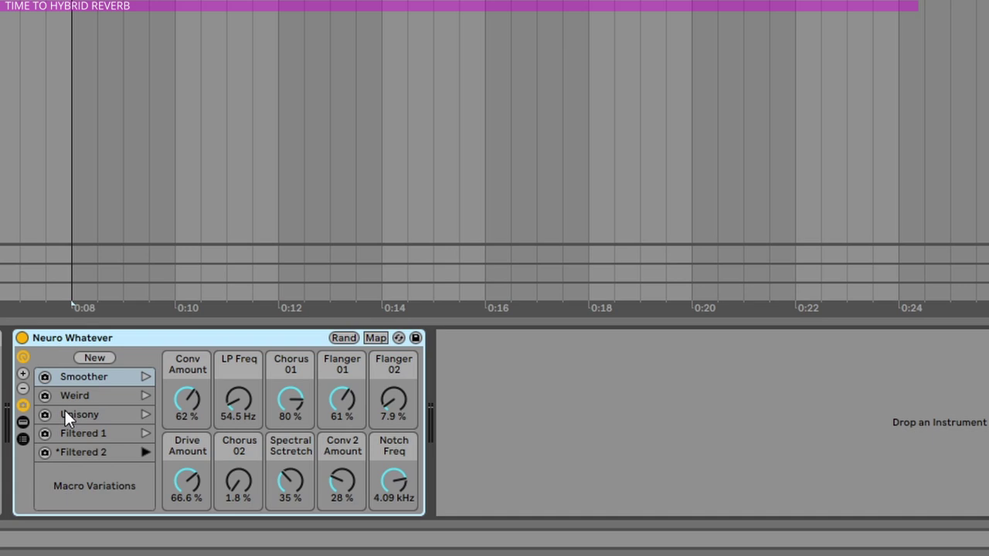
# Show the device chain inside the Neuro Whatever rack and unfold the first Hybrid Reverb
pyautogui.click(23, 421)
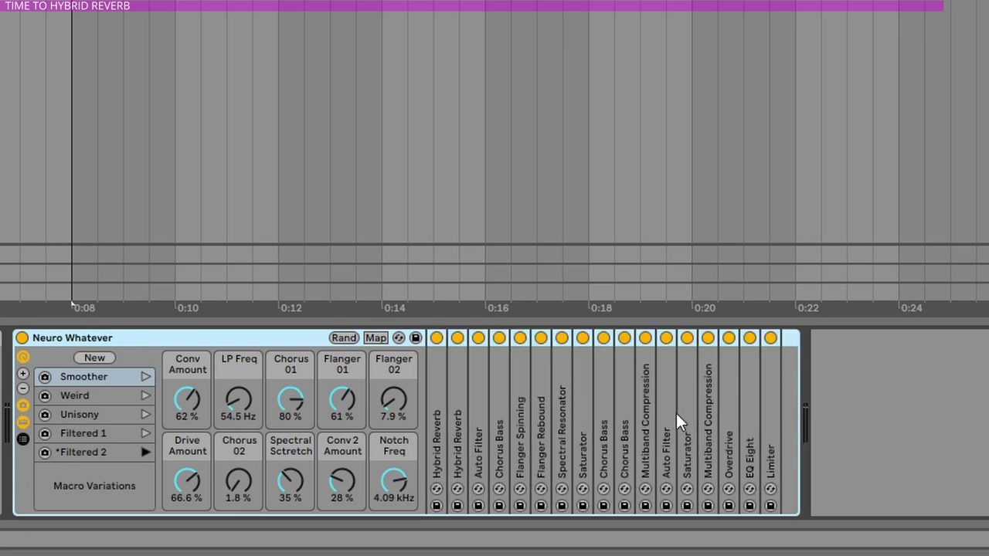
pyautogui.click(455, 410)
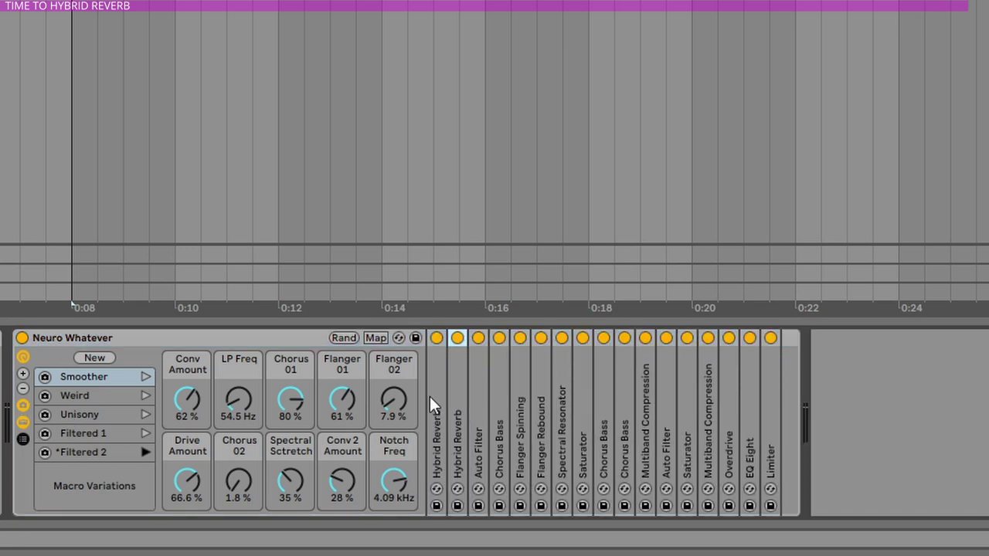
pyautogui.click(435, 399)
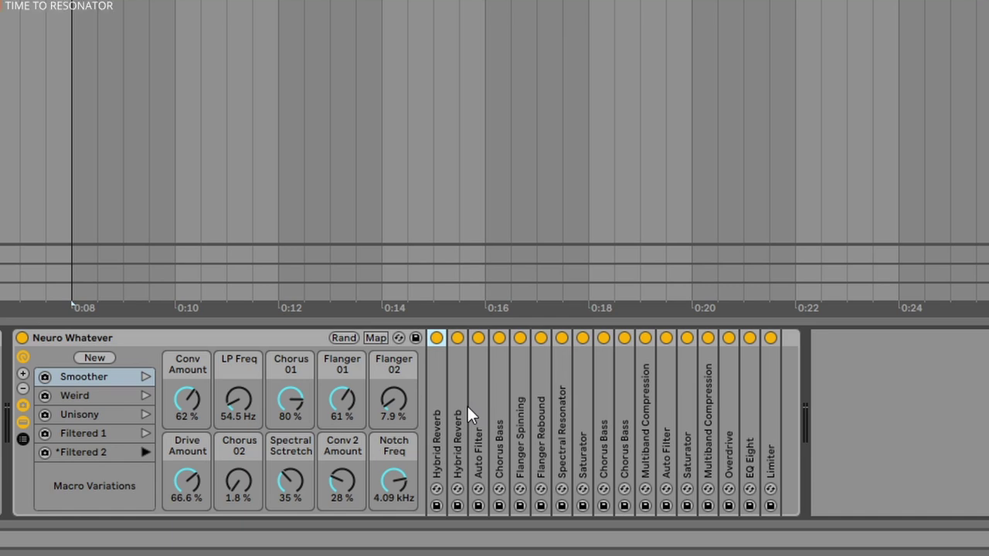
pyautogui.click(438, 382)
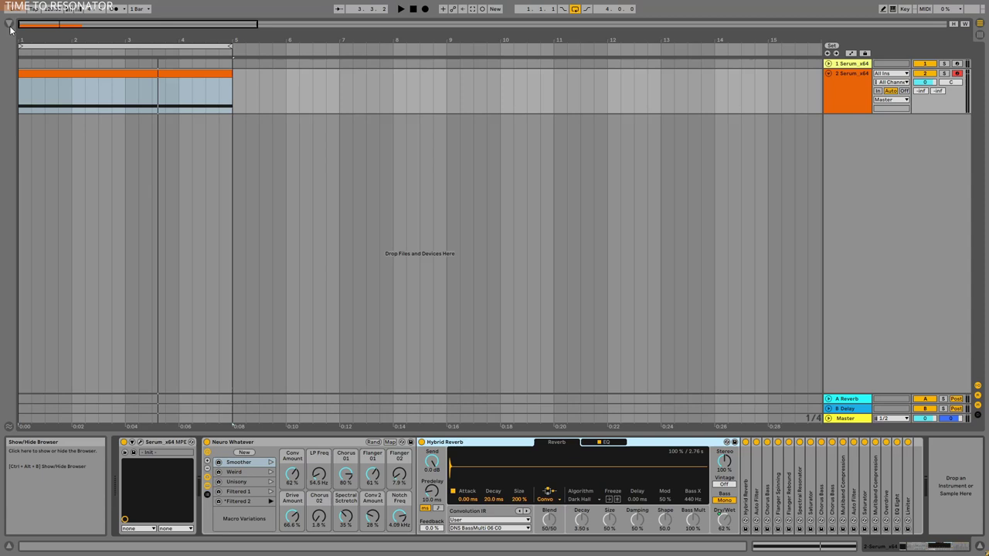
# Look through the Max for Live audio effects for the Convolution Reverb devices and close the browser
pyautogui.click(7, 24)
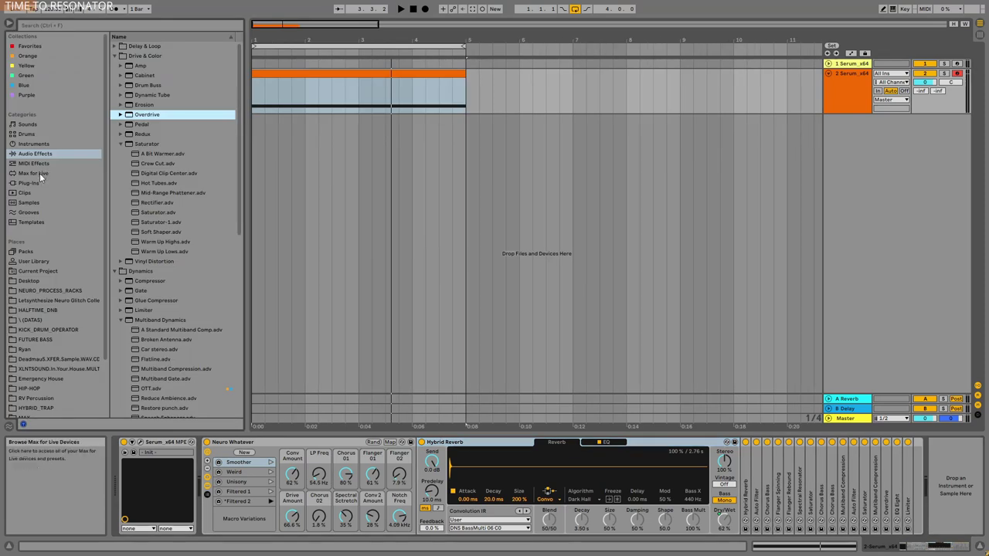
pyautogui.click(39, 173)
pyautogui.click(123, 46)
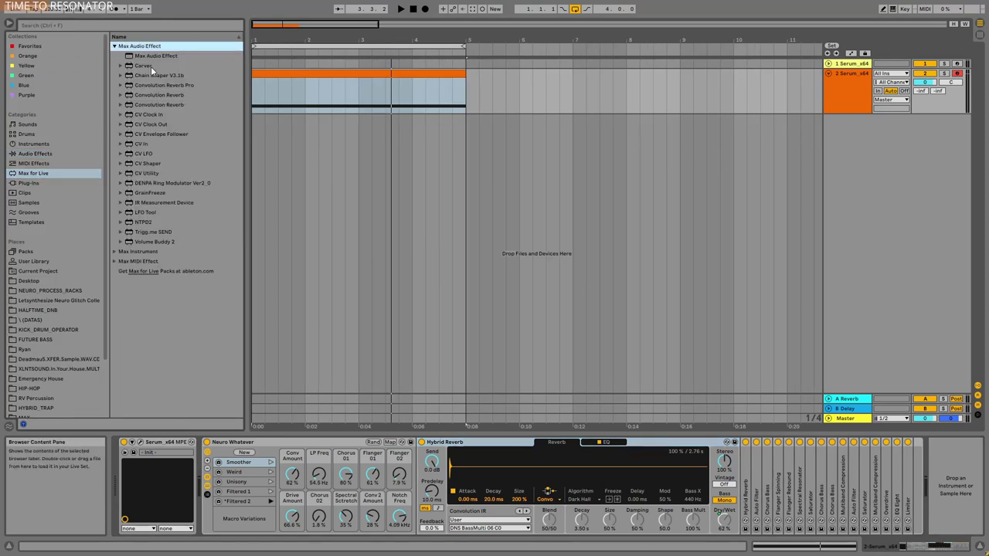
pyautogui.click(473, 445)
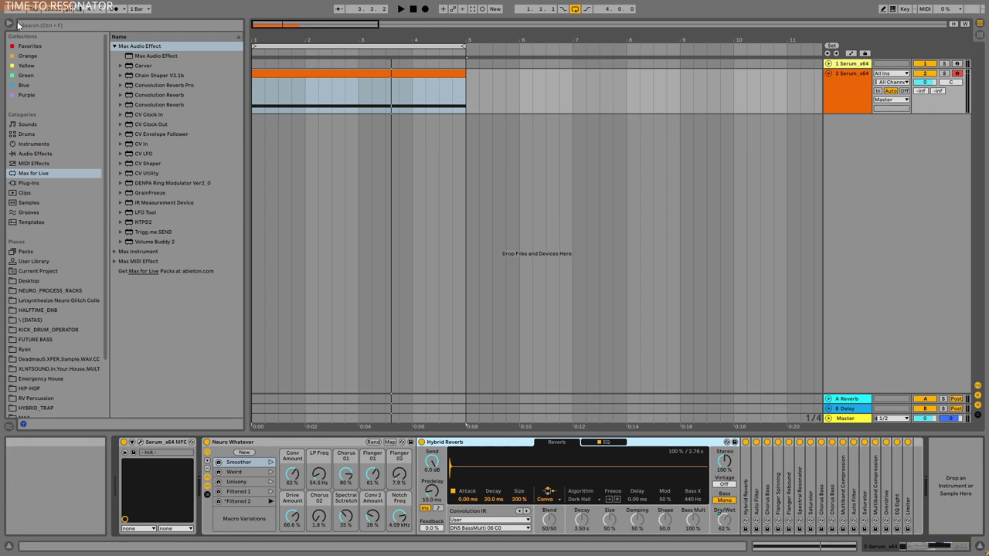
pyautogui.hotkey('ctrl', 'alt', 'b')
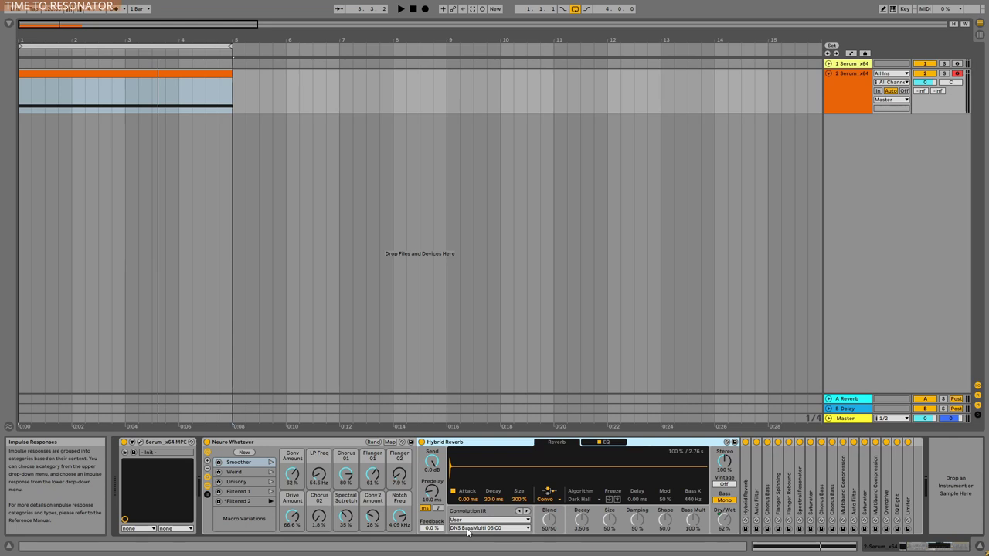
# Find the DNS_BassMulti_06_C0.wav sample in the browser under DNB_02, SOUNDS_&_FX, BASS_MULTIS, BASS_MULTI_06
pyautogui.click(9, 24)
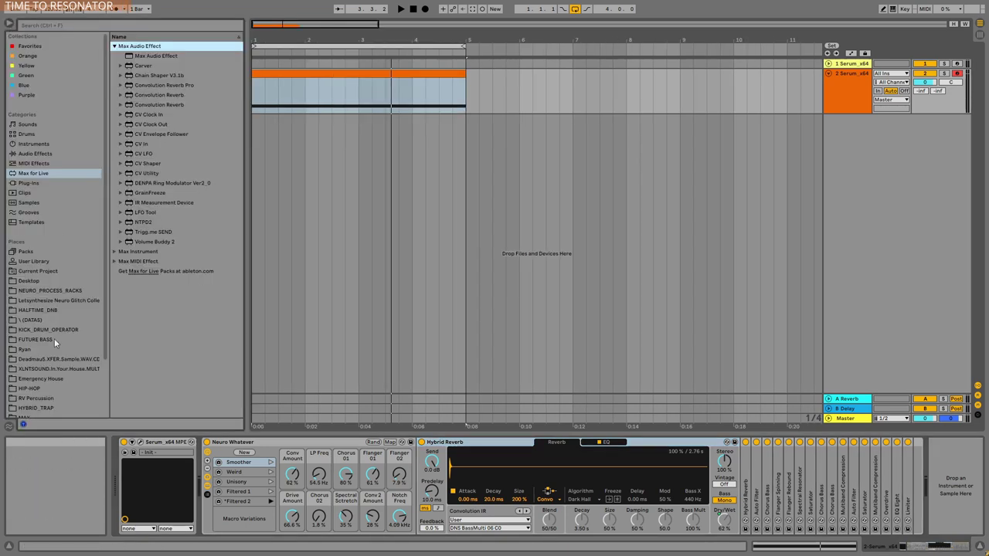
pyautogui.scroll(-3, 54, 339)
pyautogui.click(37, 366)
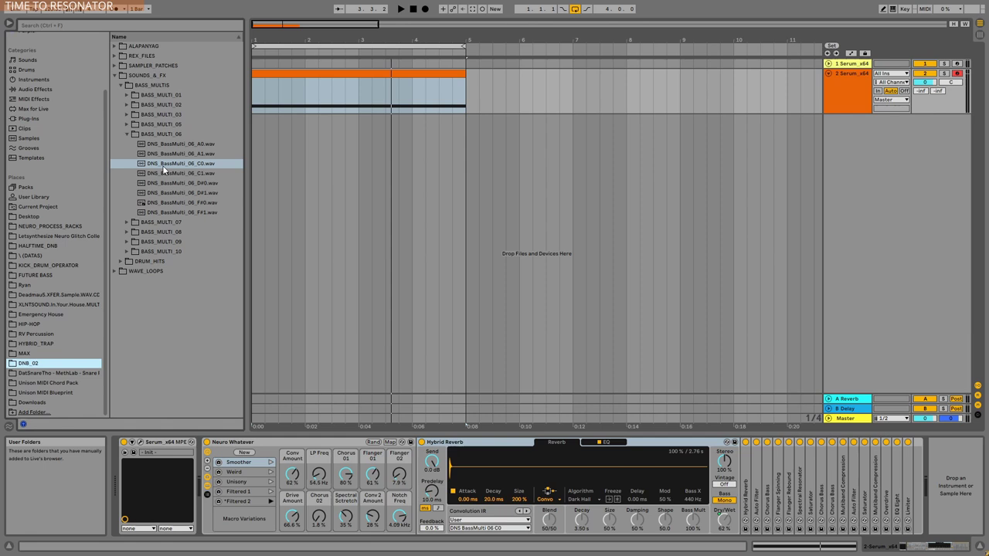
pyautogui.click(167, 163)
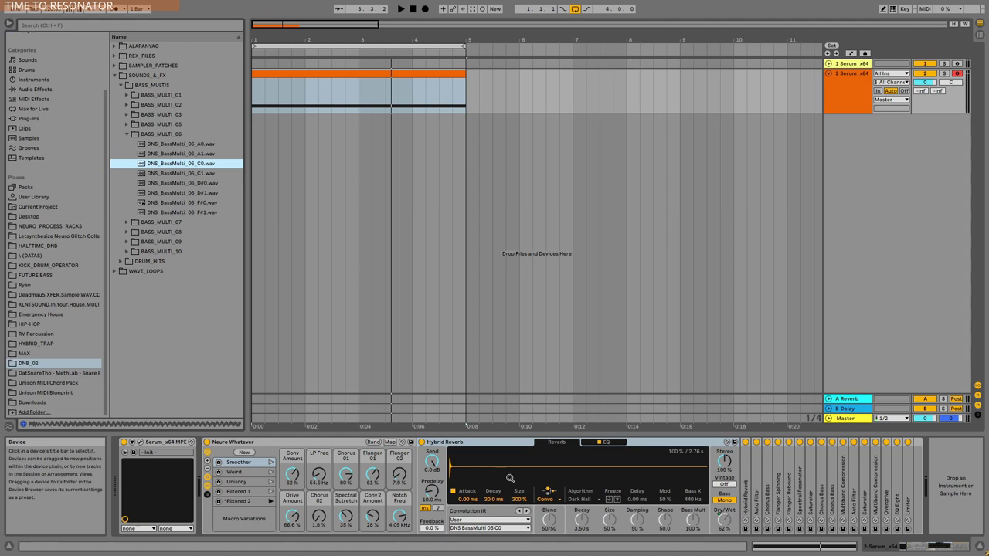
# Check the first Hybrid Reverb's impulse response categories and routing modes, keeping User and Convolution
pyautogui.click(468, 520)
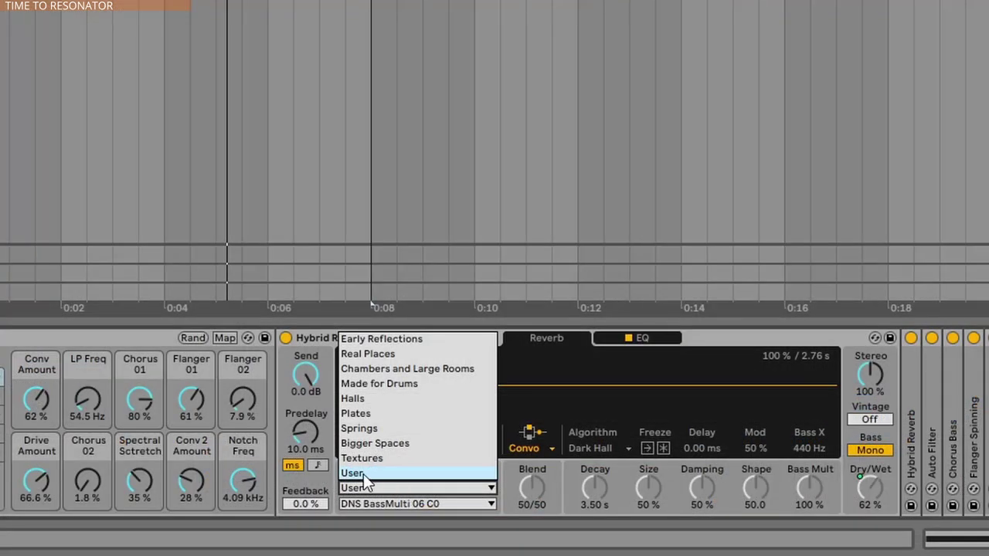
pyautogui.click(363, 473)
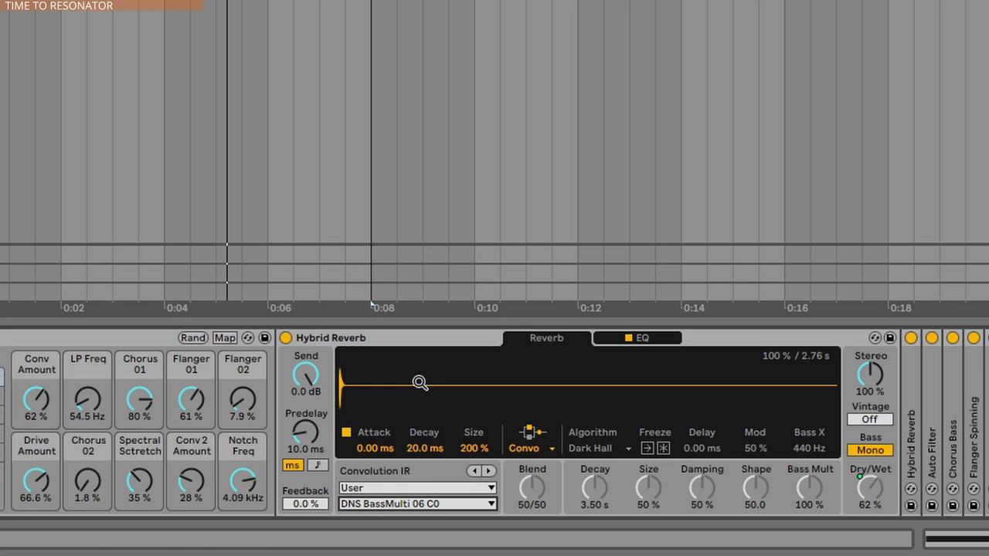
pyautogui.click(533, 448)
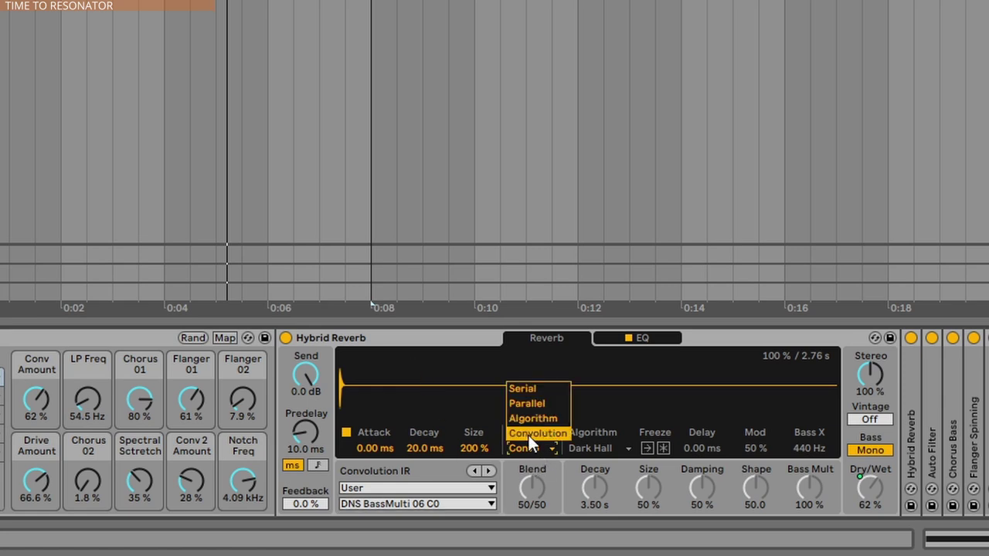
pyautogui.click(448, 341)
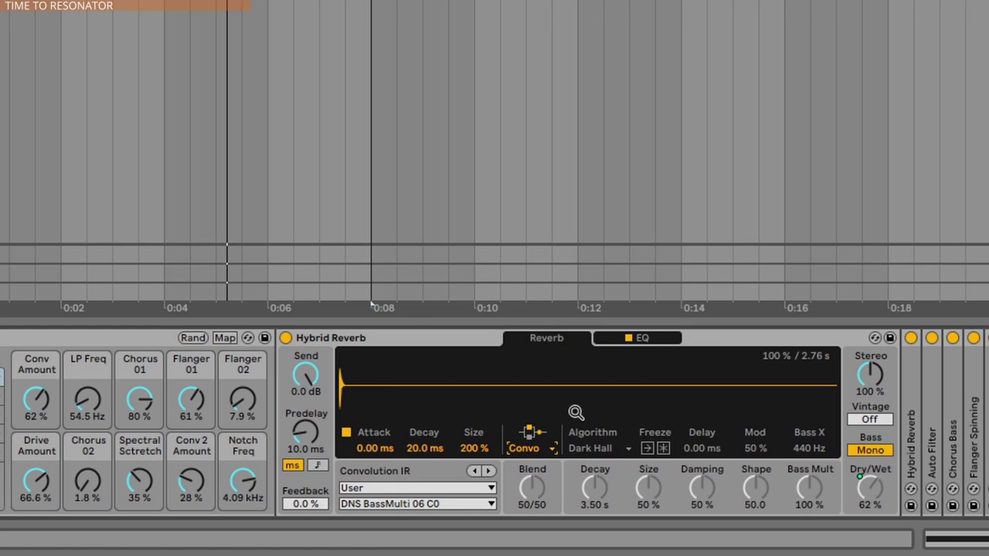
pyautogui.click(464, 338)
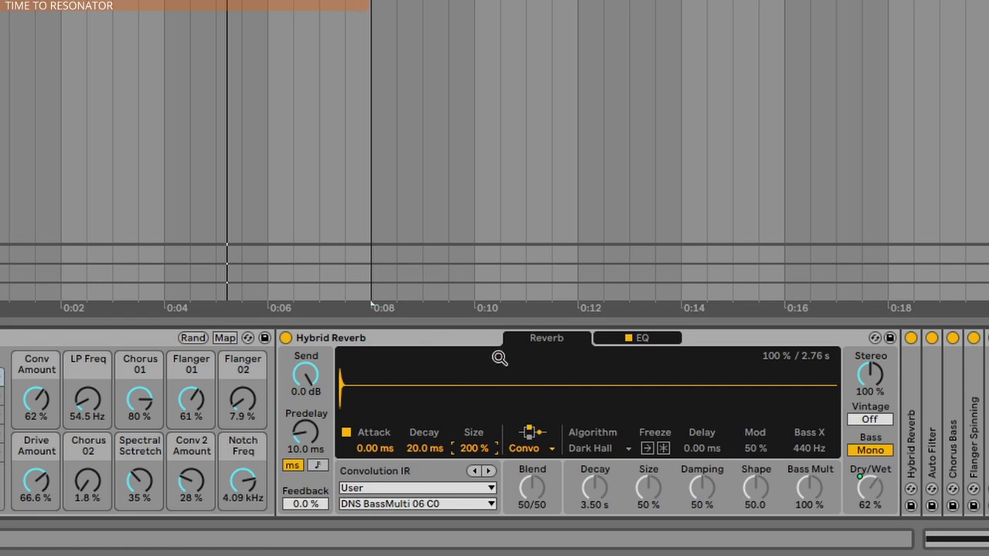
# Fold the first Hybrid Reverb and deactivate every other device after it in the rack
pyautogui.doubleClick(917, 420)
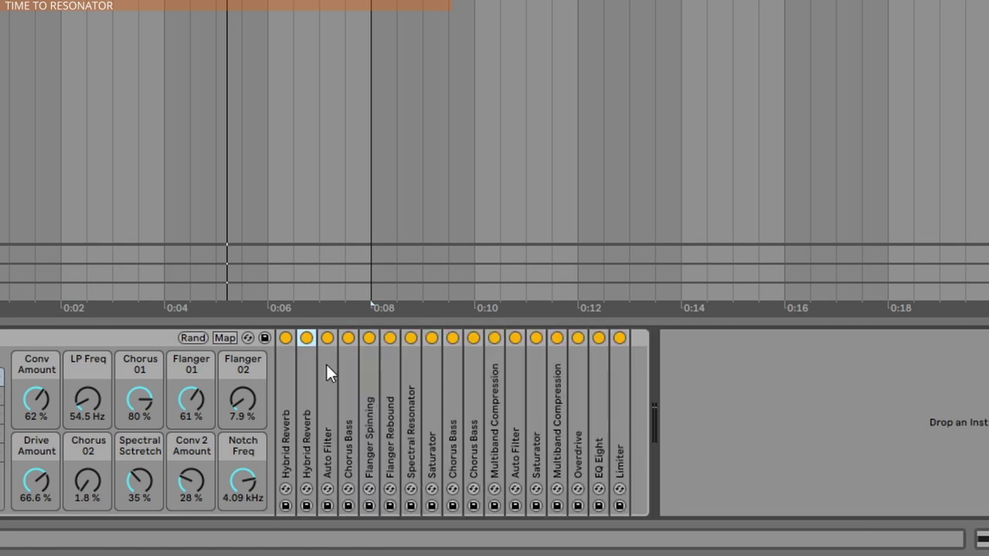
pyautogui.click(327, 366)
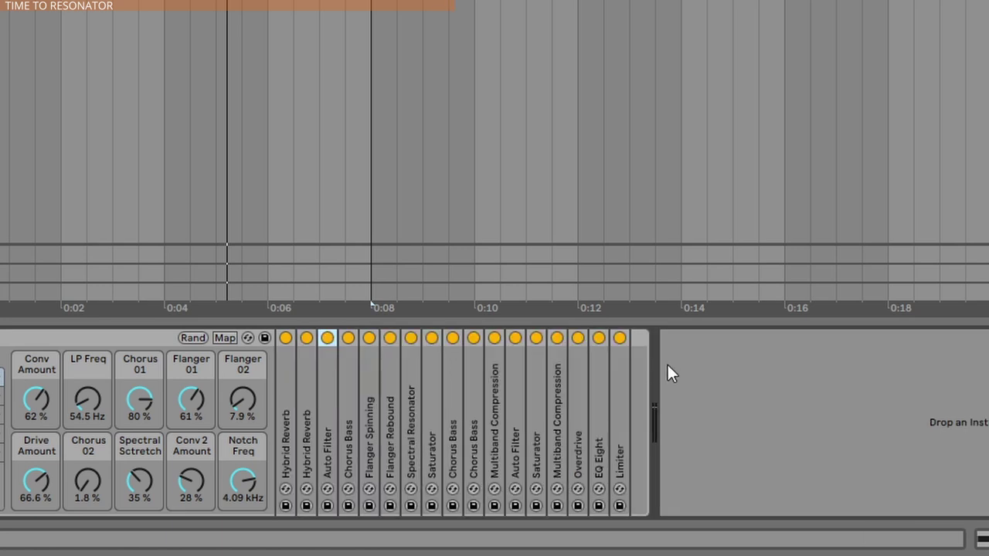
pyautogui.keyDown('shift'); pyautogui.click(623, 387); pyautogui.keyUp('shift')
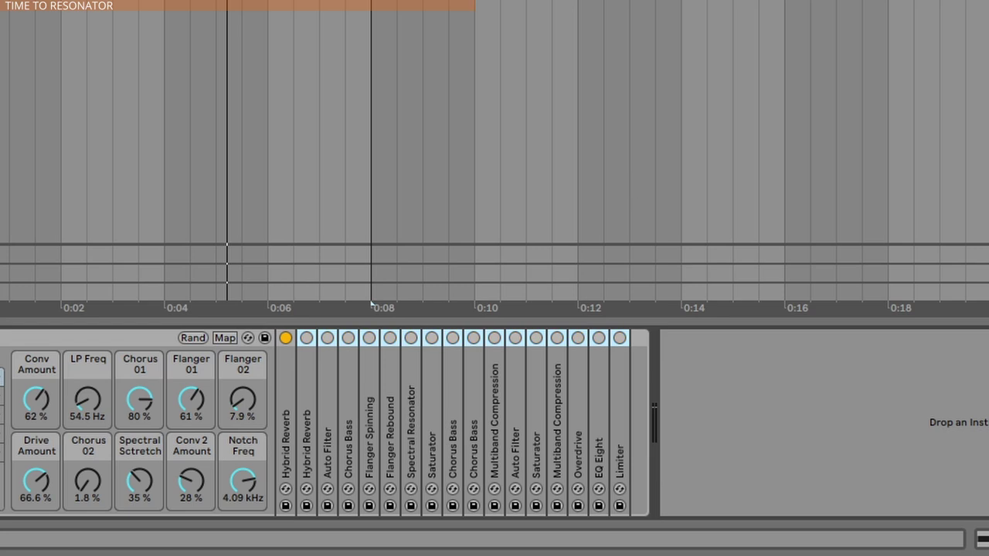
# Unfold the first Hybrid Reverb and start playback to audition it on its own
pyautogui.doubleClick(286, 427)
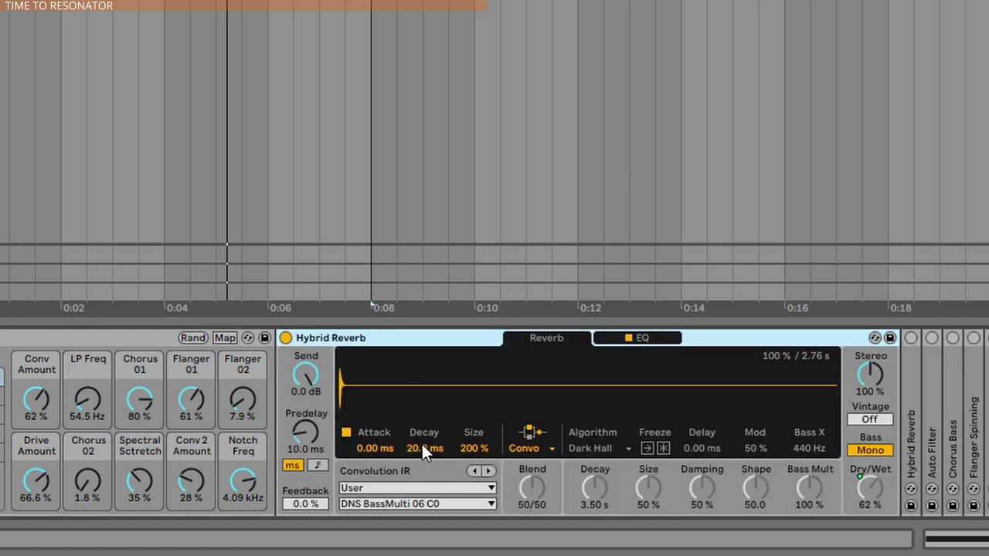
pyautogui.click(468, 395)
pyautogui.click(418, 339)
pyautogui.press('space')
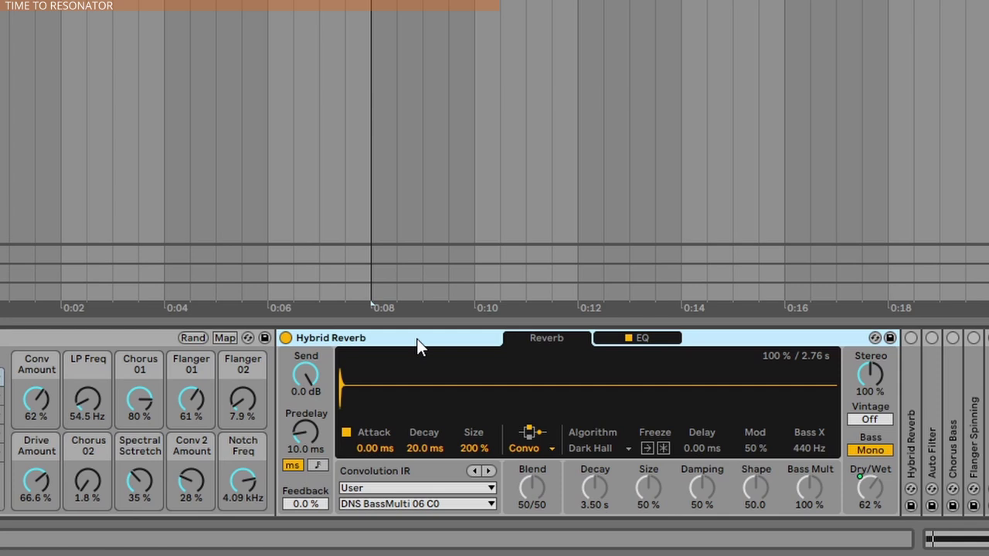
# Audition the first Hybrid Reverb active and bypassed, try its convolution Size at 500 %, and set the Size back to 200 %
pyautogui.click(286, 338)
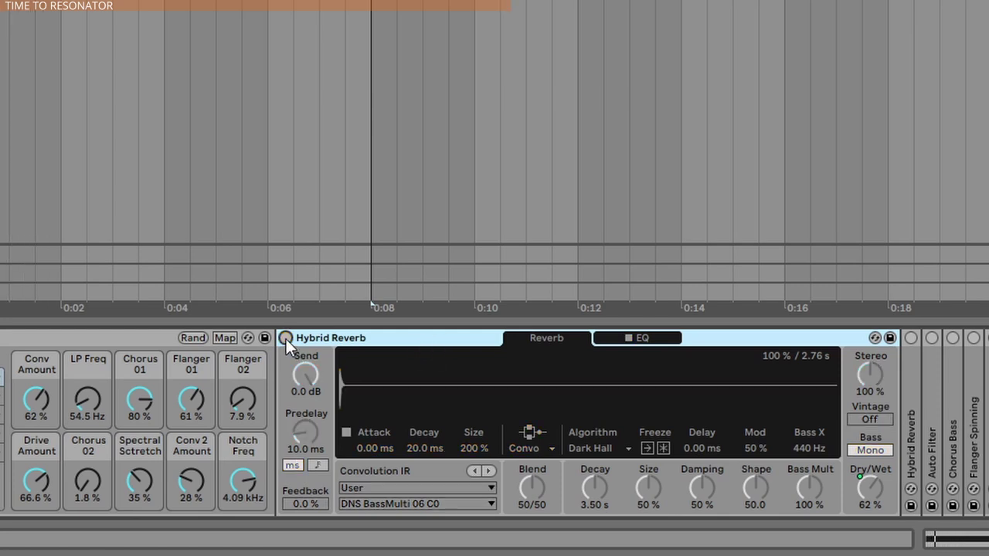
pyautogui.click(286, 338)
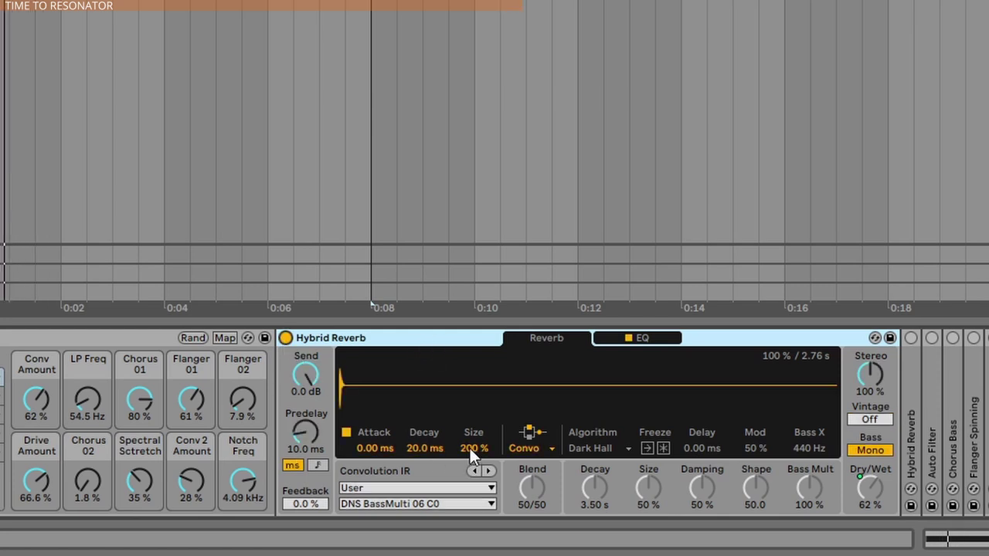
pyautogui.moveTo(470, 448)
pyautogui.mouseDown()
pyautogui.moveTo(470, 418)
pyautogui.moveTo(473, 448)
pyautogui.mouseUp()
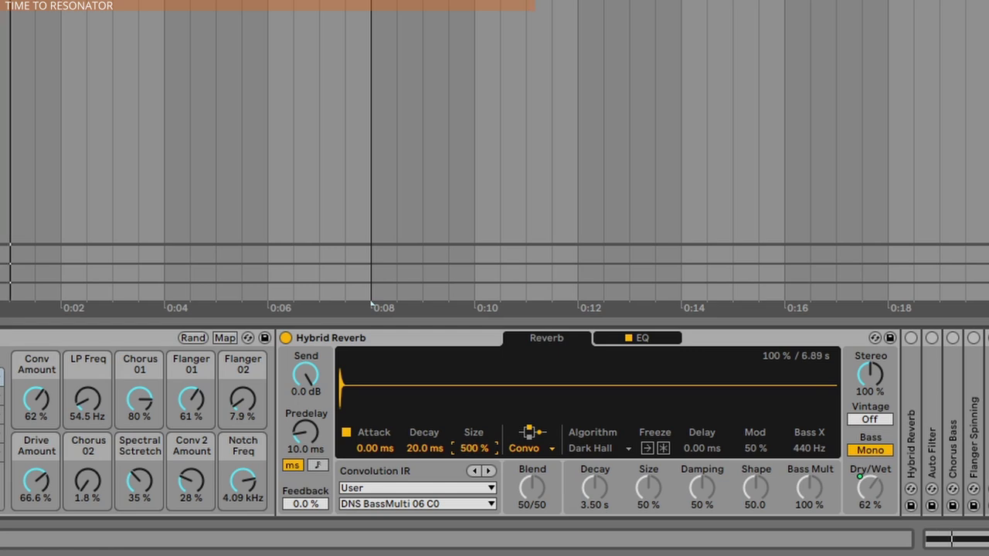
pyautogui.click(285, 338)
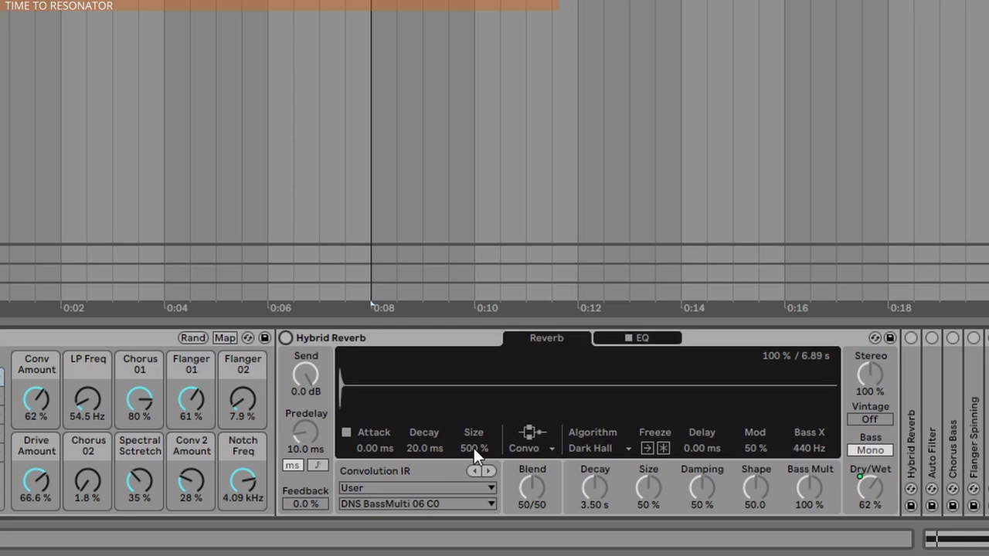
pyautogui.click(286, 338)
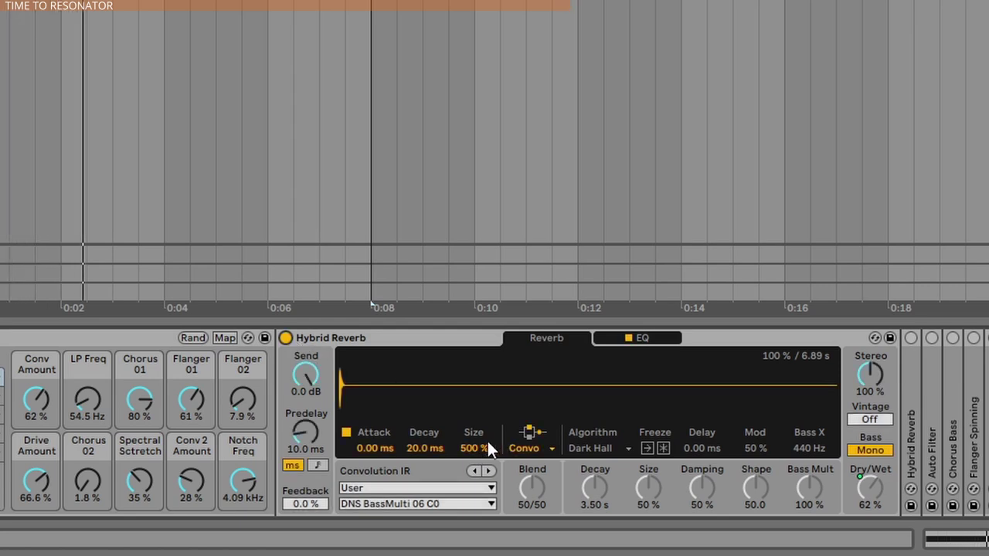
pyautogui.write('200')
pyautogui.press('Return')
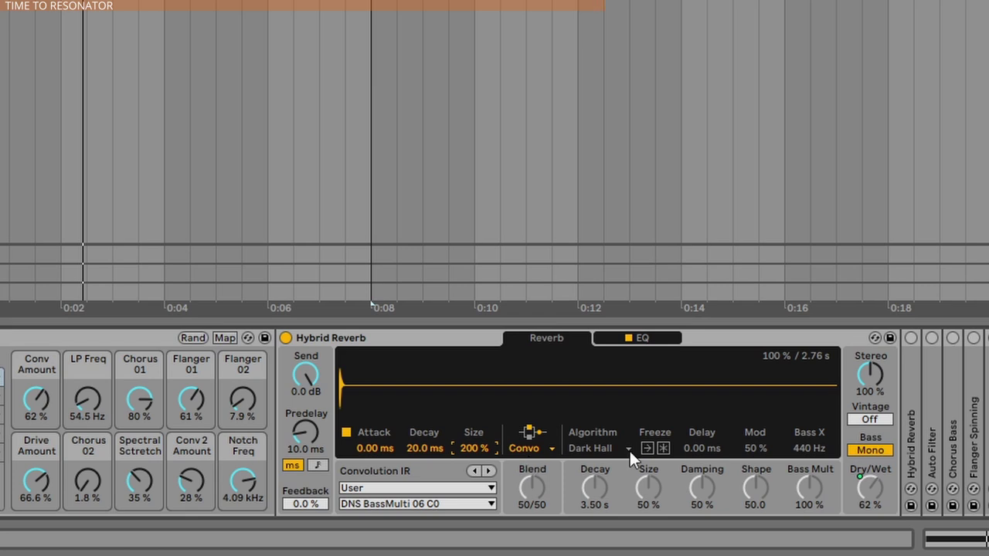
# Isolate the second Hybrid Reverb in place of the first and sweep Conv 2 Amount up to 100 % and down to 23 %
pyautogui.doubleClick(395, 340)
pyautogui.doubleClick(309, 380)
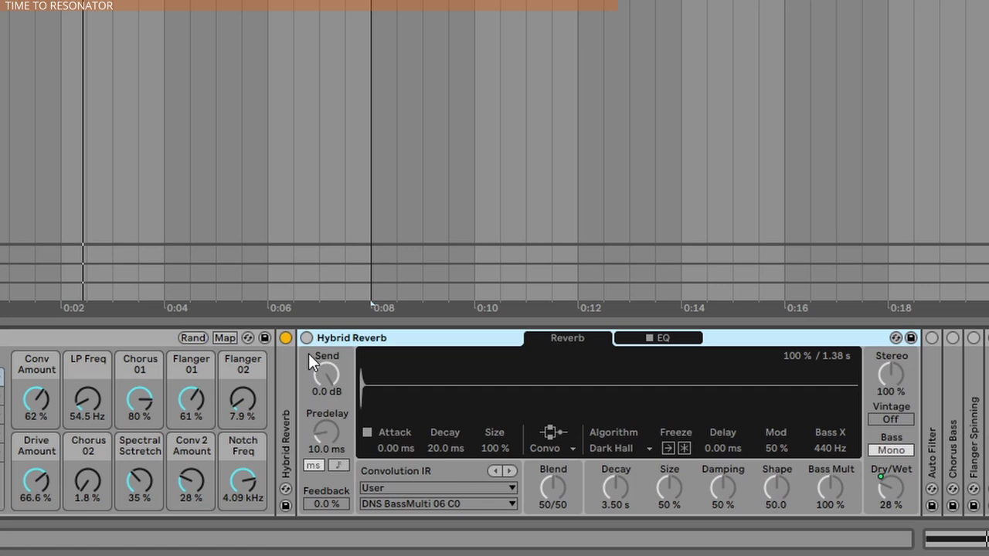
pyautogui.click(283, 340)
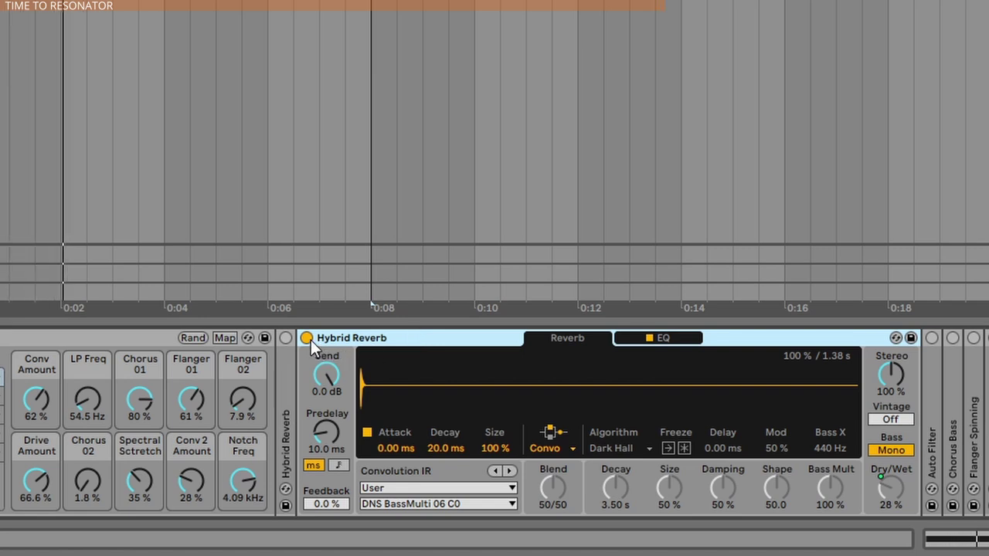
pyautogui.moveTo(192, 495); pyautogui.dragTo(192, 490)
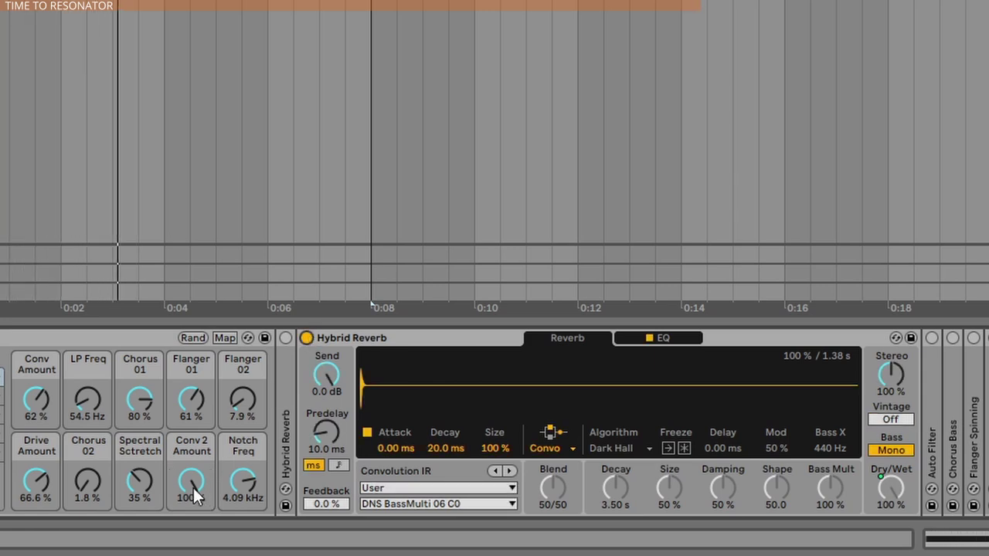
pyautogui.moveTo(192, 480); pyautogui.dragTo(191, 514)
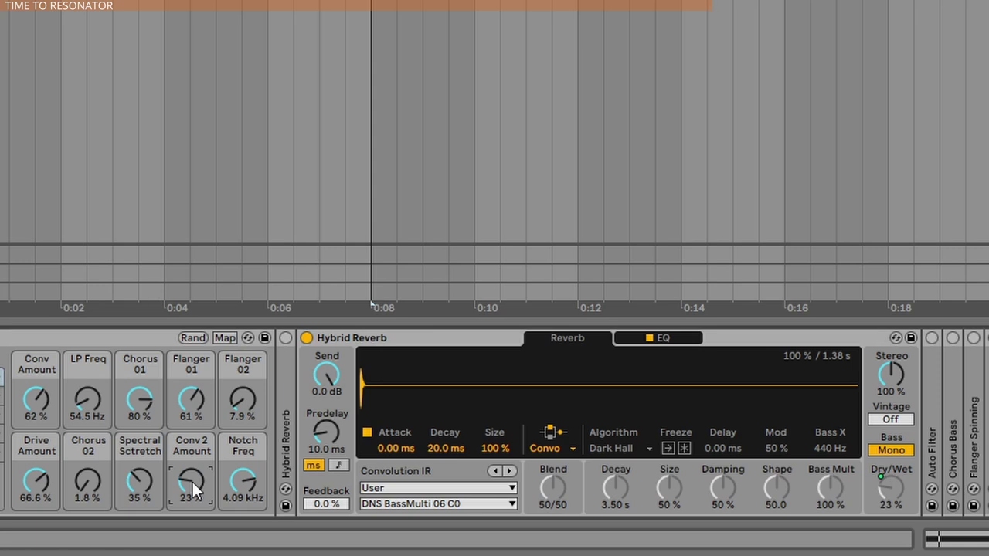
# Reactivate the first Hybrid Reverb and fold both Hybrid Reverb devices
pyautogui.doubleClick(353, 339)
pyautogui.doubleClick(293, 351)
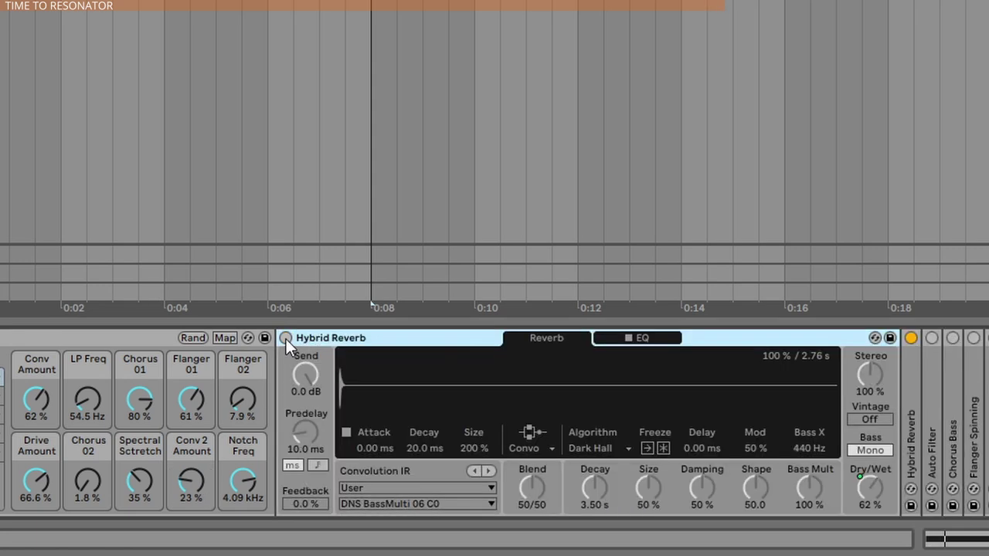
pyautogui.click(286, 339)
pyautogui.doubleClick(324, 340)
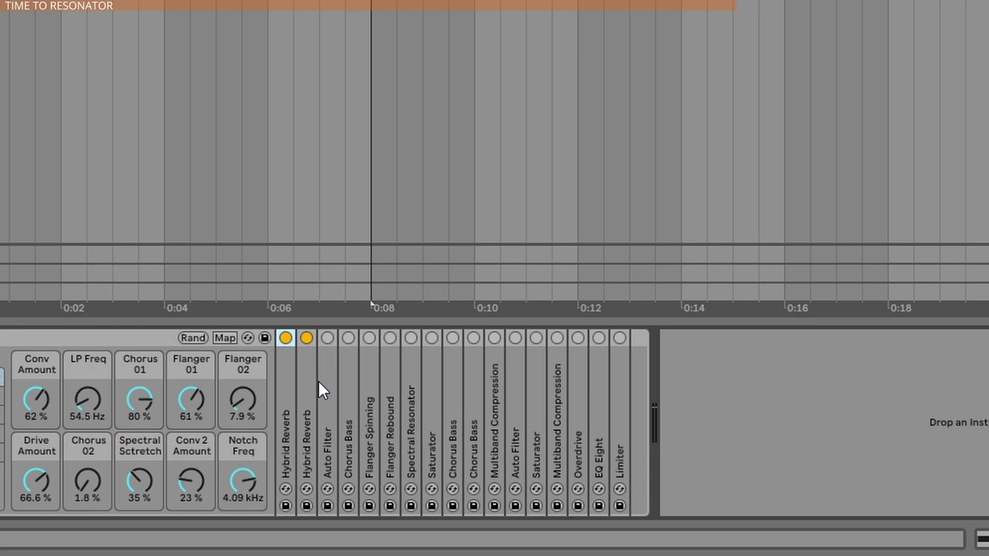
# Activate the first Auto Filter, fold it after viewing its settings, and unfold and activate the Chorus Bass that follows it
pyautogui.doubleClick(323, 379)
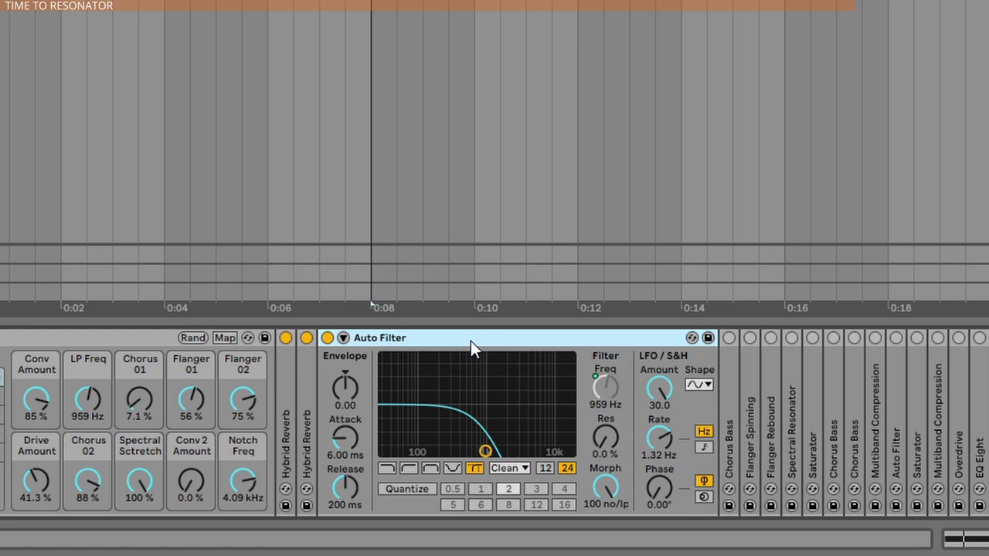
pyautogui.doubleClick(471, 341)
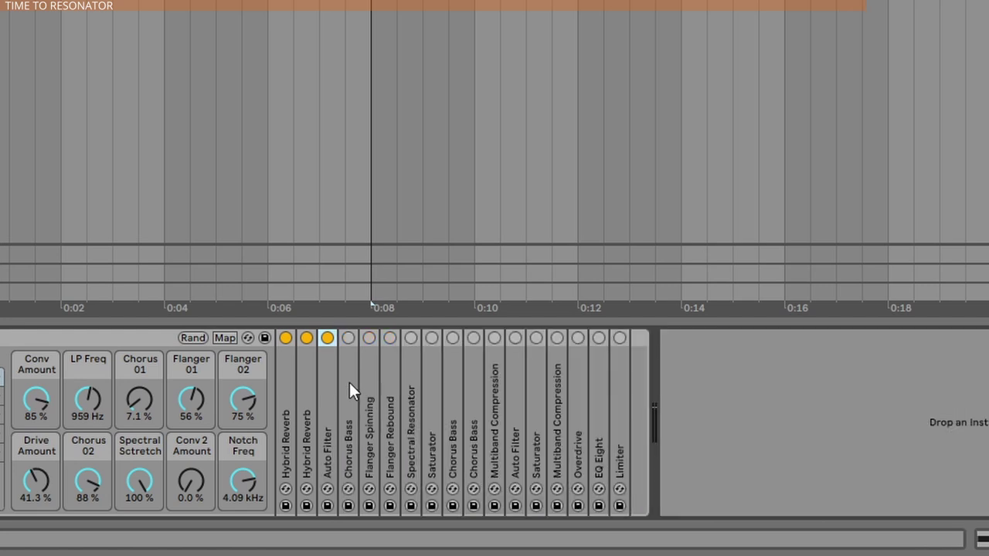
pyautogui.doubleClick(349, 383)
pyautogui.click(348, 339)
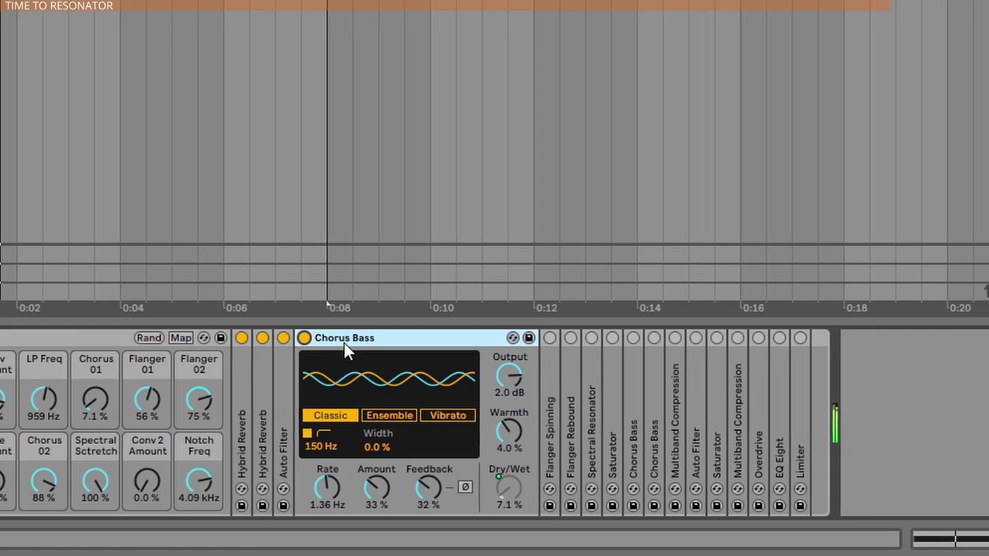
# Unfold and activate the Flanger Spinning and Flanger Rebound devices
pyautogui.doubleClick(503, 390)
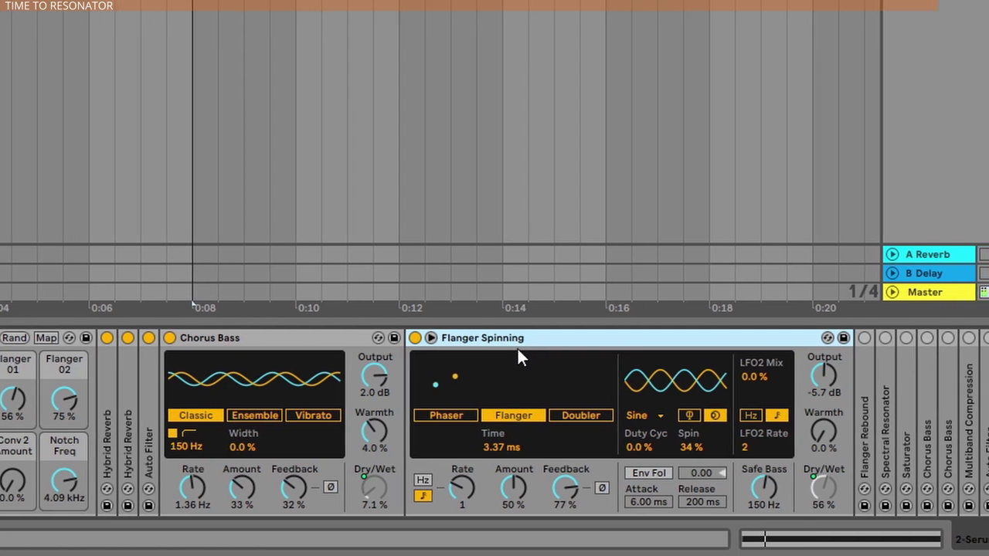
pyautogui.click(863, 338)
pyautogui.doubleClick(865, 390)
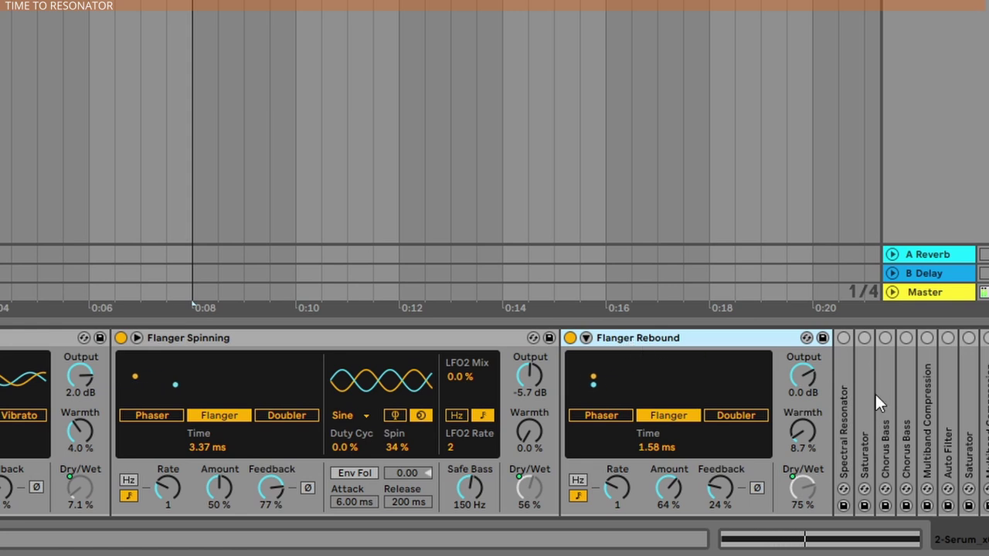
# Unfold and activate Spectral Resonator, compare the bass with it bypassed and active, and fold it again
pyautogui.doubleClick(859, 406)
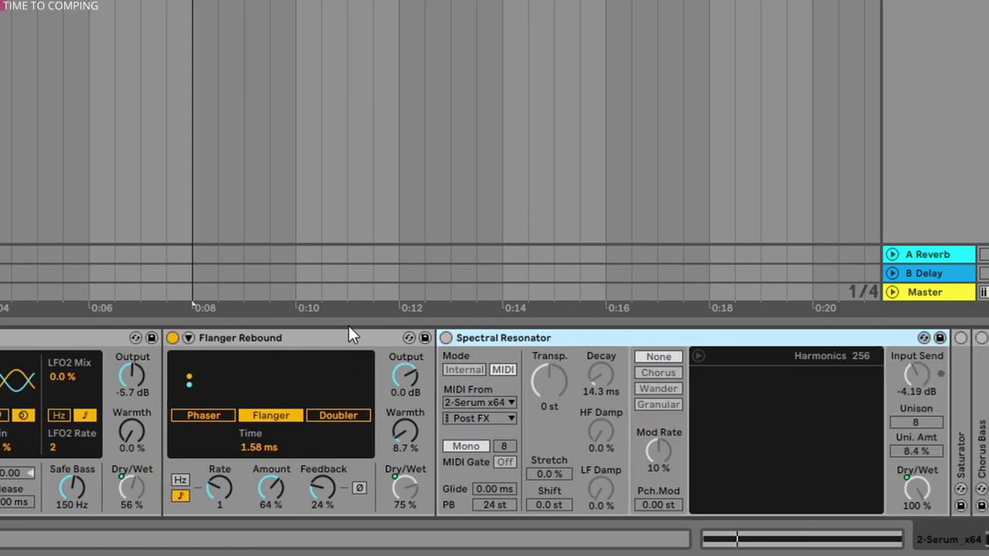
pyautogui.click(446, 339)
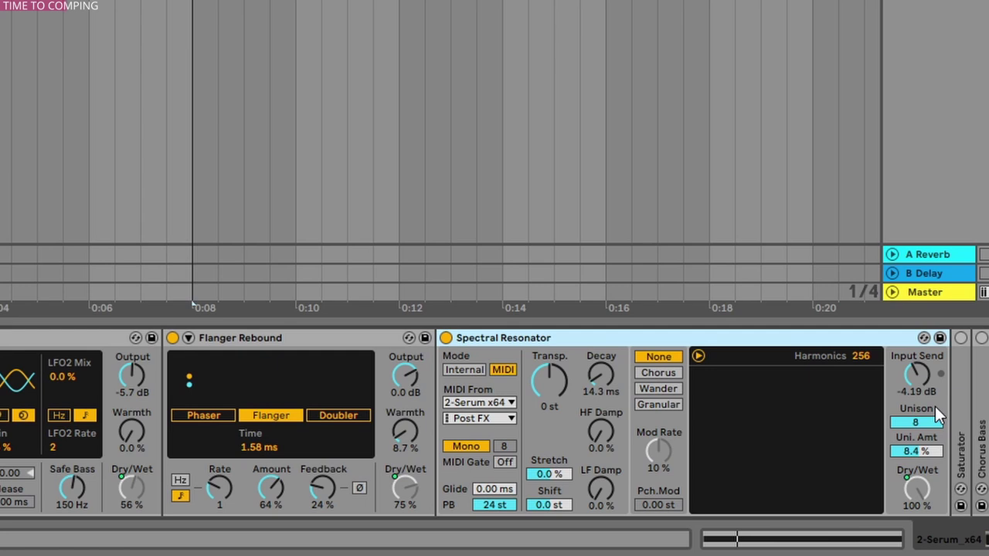
pyautogui.click(447, 338)
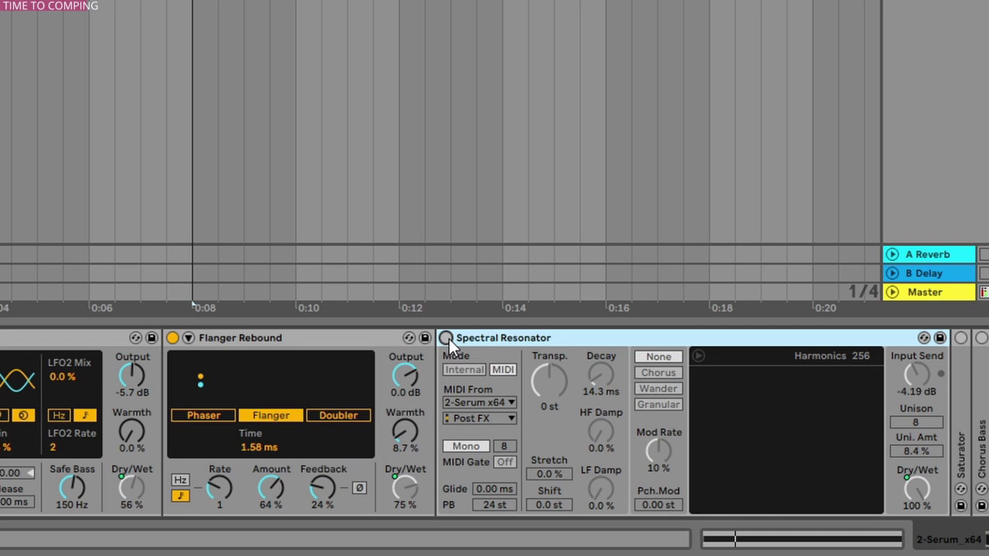
pyautogui.click(447, 339)
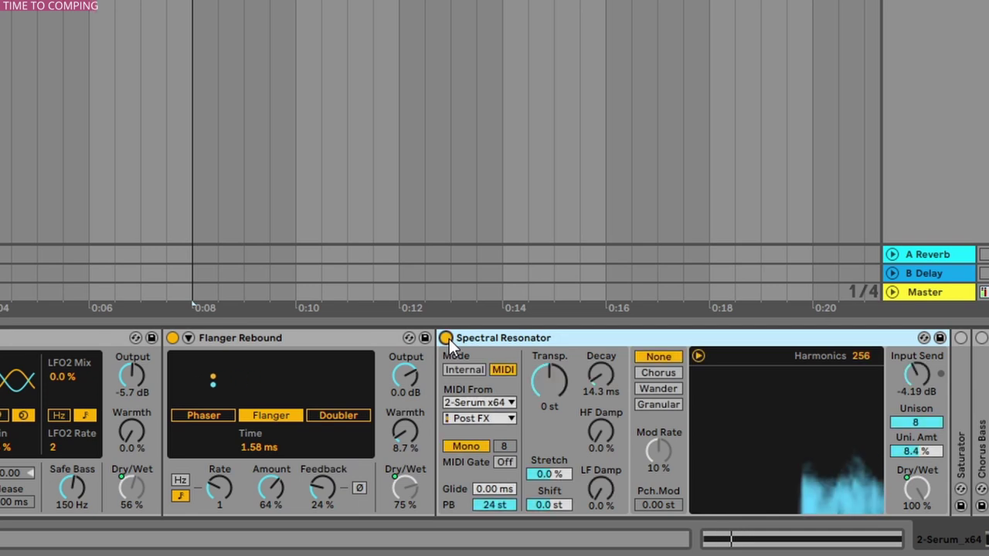
pyautogui.click(447, 339)
pyautogui.click(447, 339)
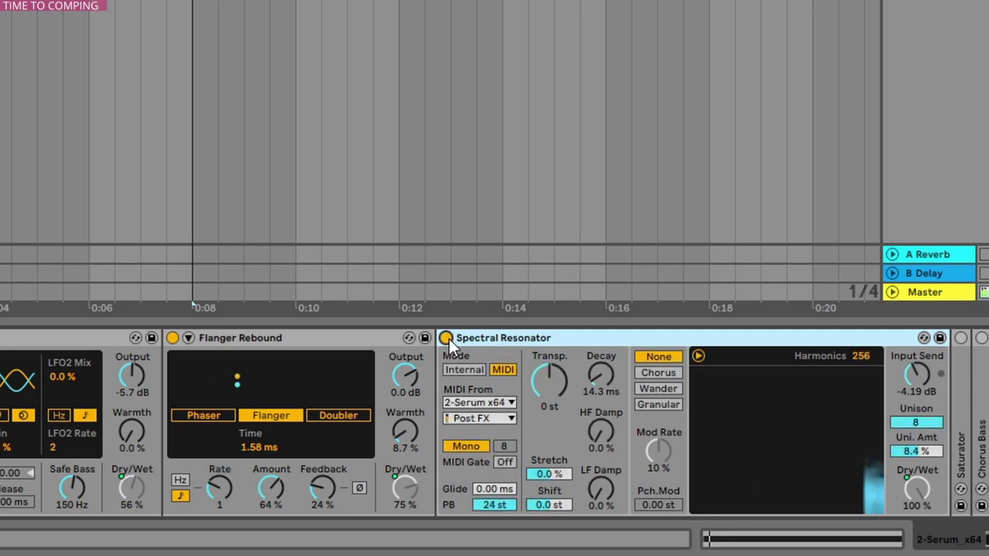
pyautogui.doubleClick(517, 340)
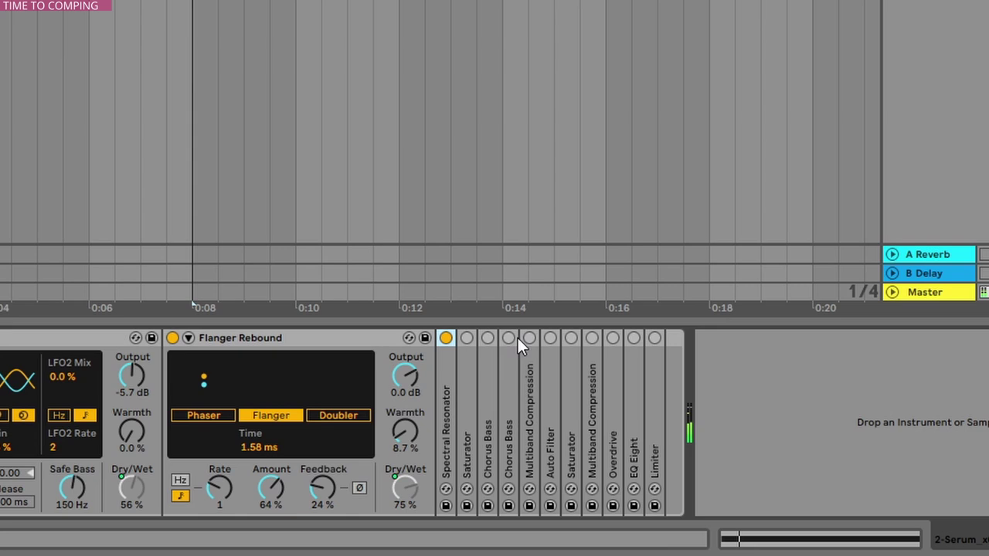
# Unfold and activate the first Saturator and check its curve types, keeping Waveshaper
pyautogui.doubleClick(469, 372)
pyautogui.click(467, 338)
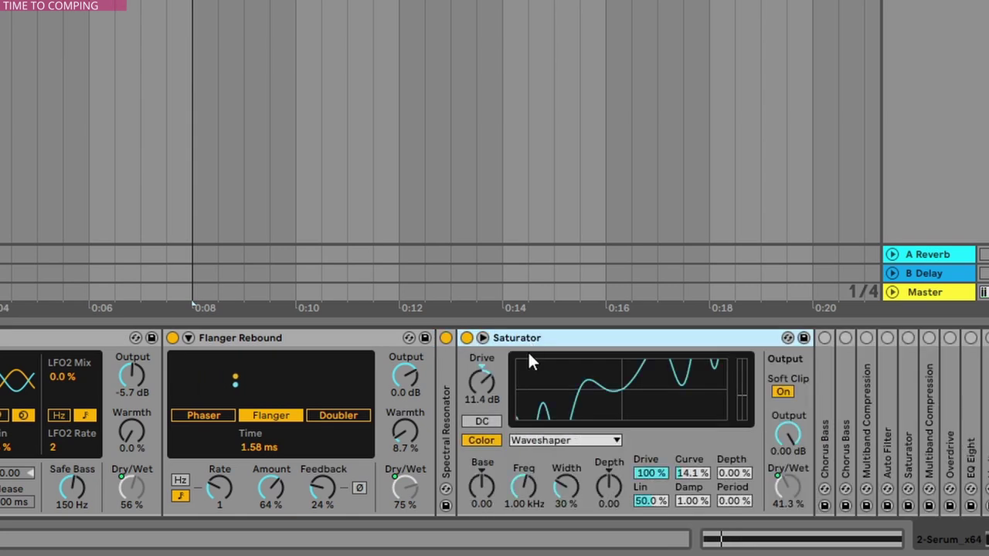
pyautogui.click(555, 442)
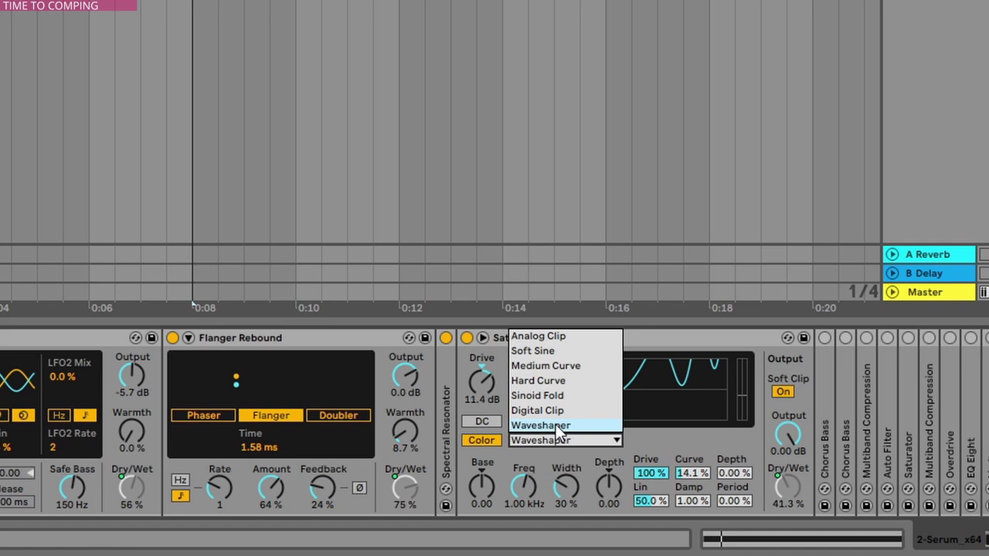
pyautogui.click(554, 422)
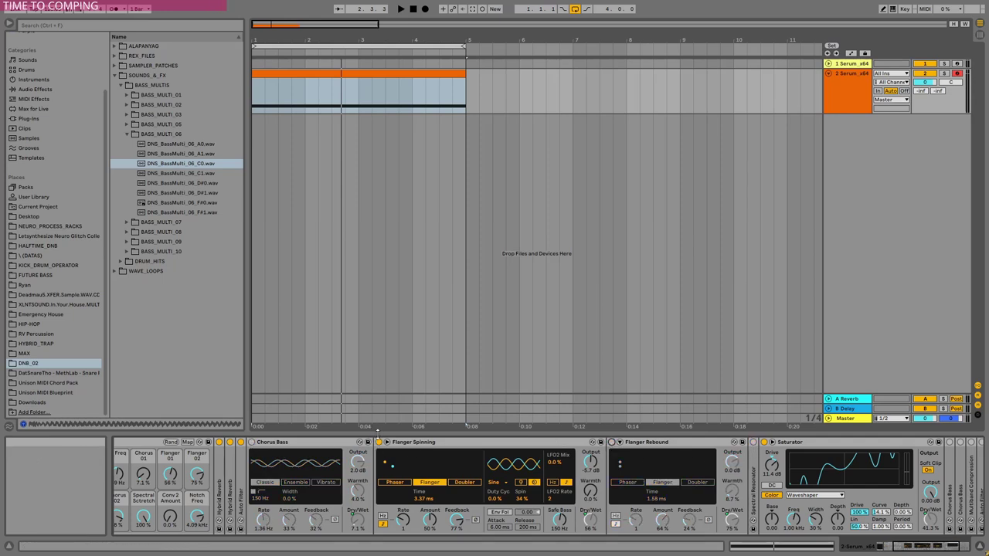
# Deactivate Flanger Spinning and play the loop to audition the Saturator without the modulation effects
pyautogui.click(379, 442)
pyautogui.press('space')
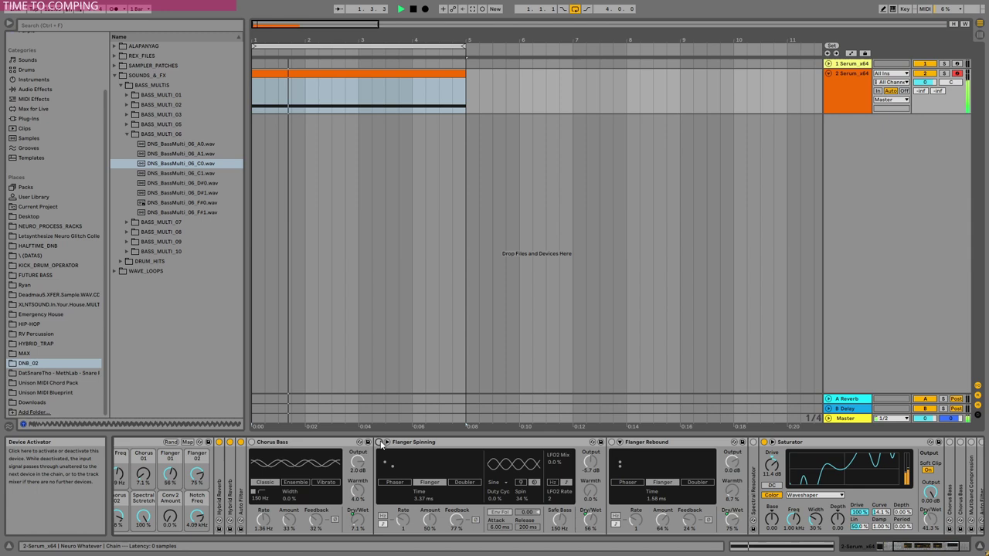
pyautogui.press('space')
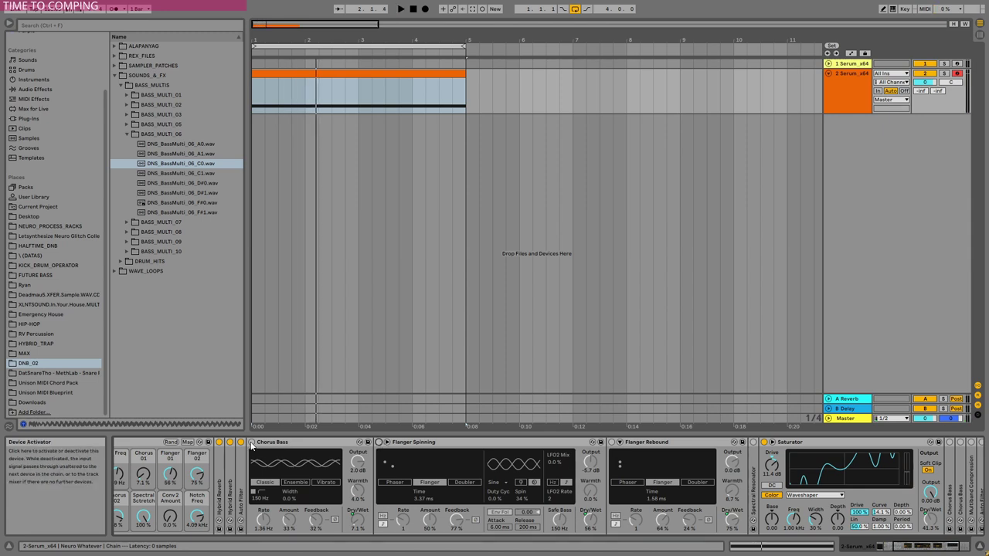
# Reactivate Chorus Bass, Flanger Spinning, Flanger Rebound and Spectral Resonator, with Spectral Resonator unfolded
pyautogui.click(252, 443)
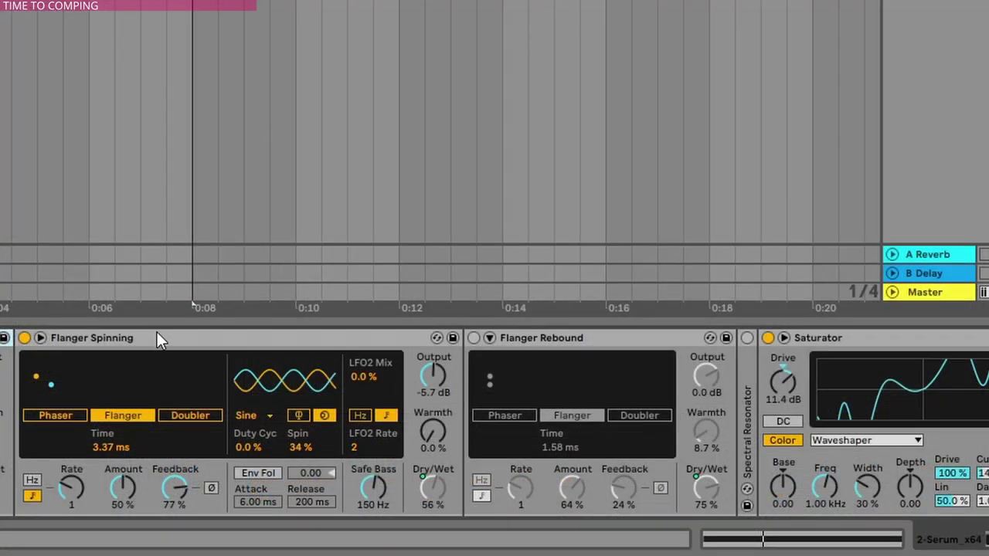
pyautogui.click(448, 442)
pyautogui.click(474, 338)
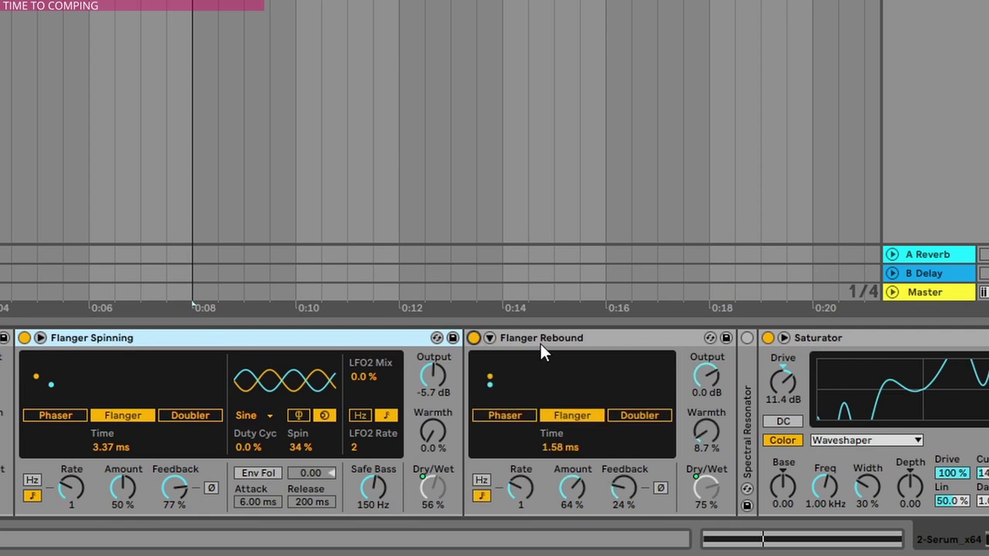
pyautogui.doubleClick(748, 363)
pyautogui.click(748, 338)
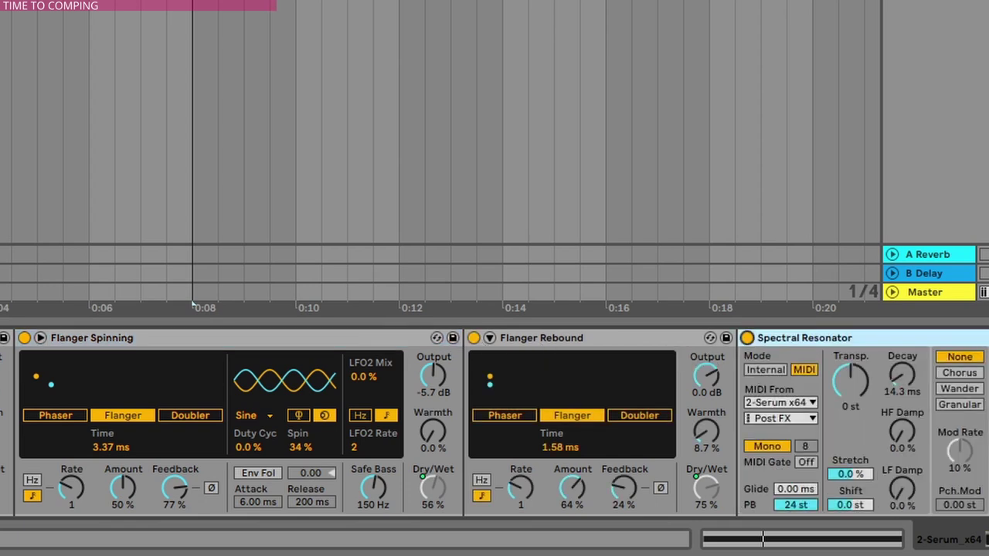
# Unfold the two Chorus Bass devices after the Saturator and activate the first of them
pyautogui.hscroll(5, 698, 363)
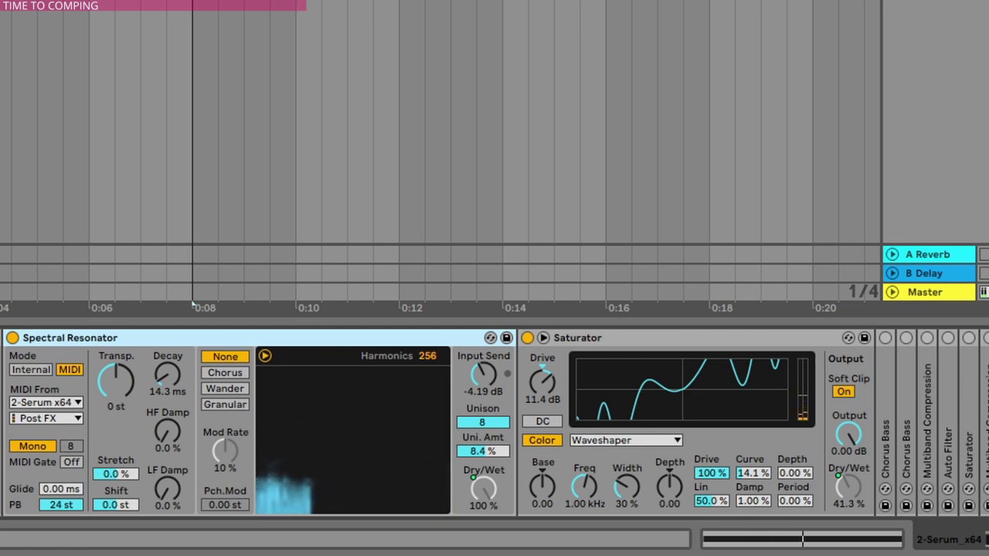
pyautogui.doubleClick(886, 370)
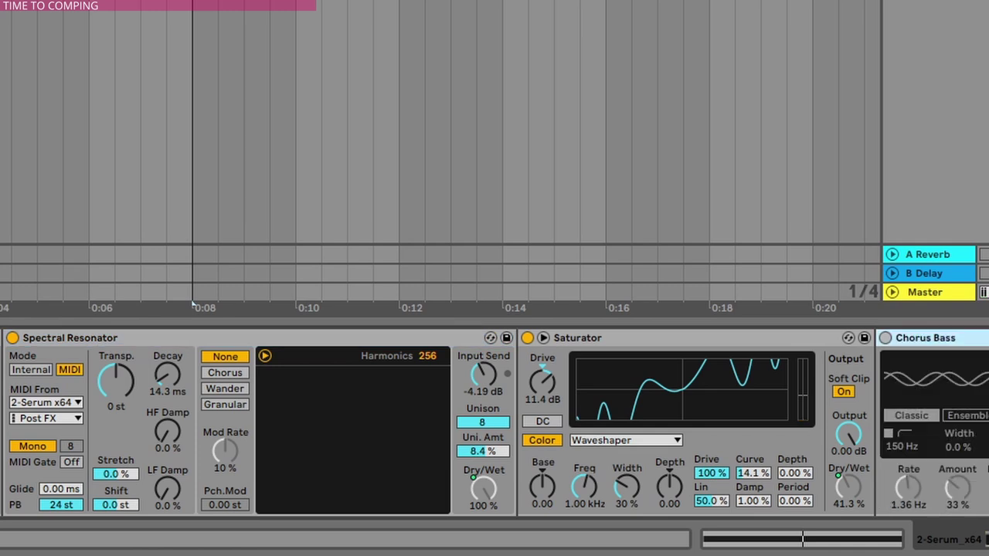
pyautogui.doubleClick(908, 370)
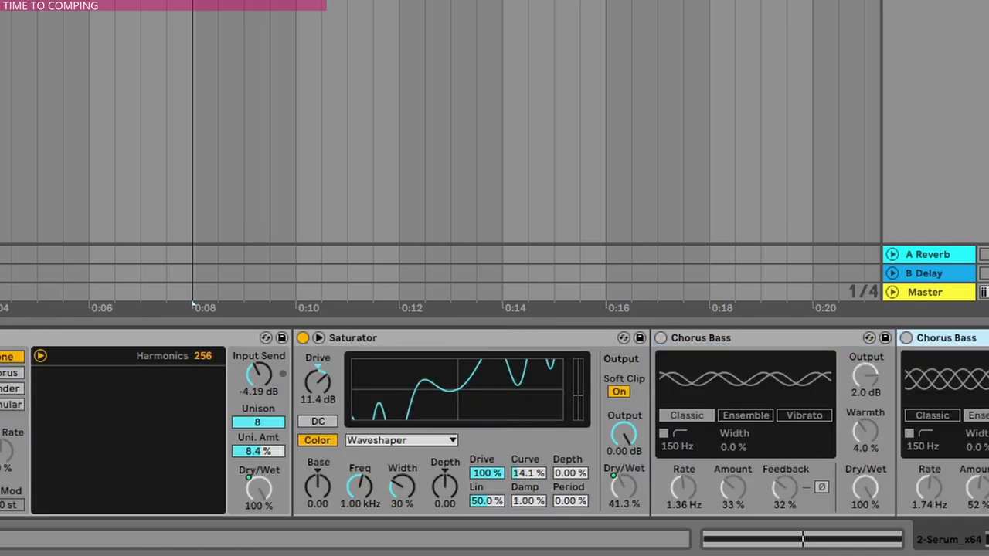
pyautogui.click(472, 337)
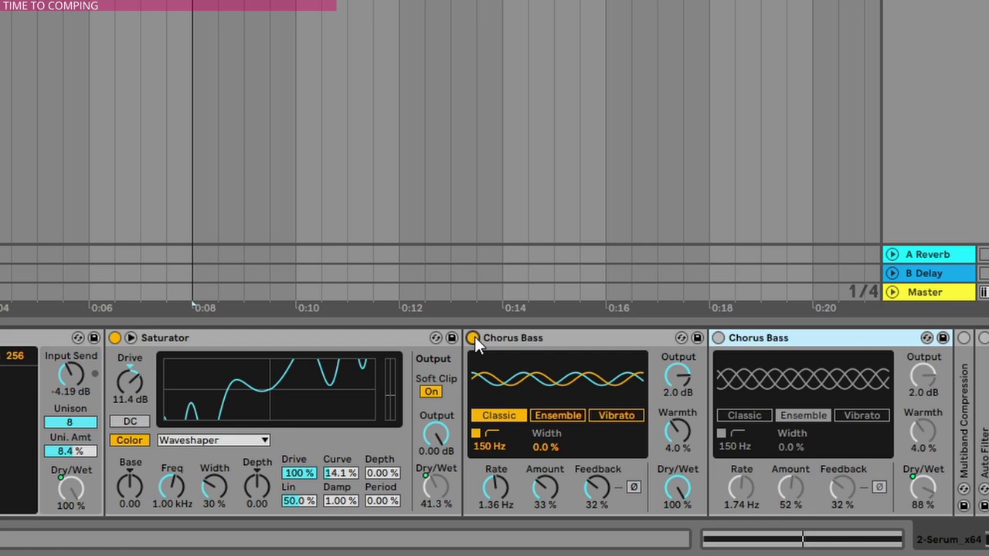
# Activate the second Chorus Bass and fold both Chorus Bass devices after the Waveshaper Saturator
pyautogui.click(718, 337)
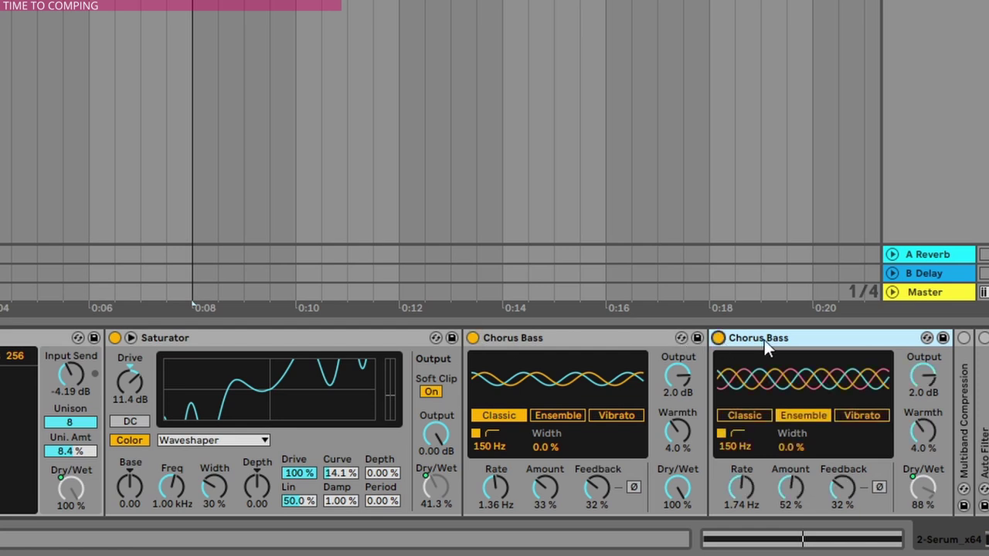
pyautogui.click(537, 337)
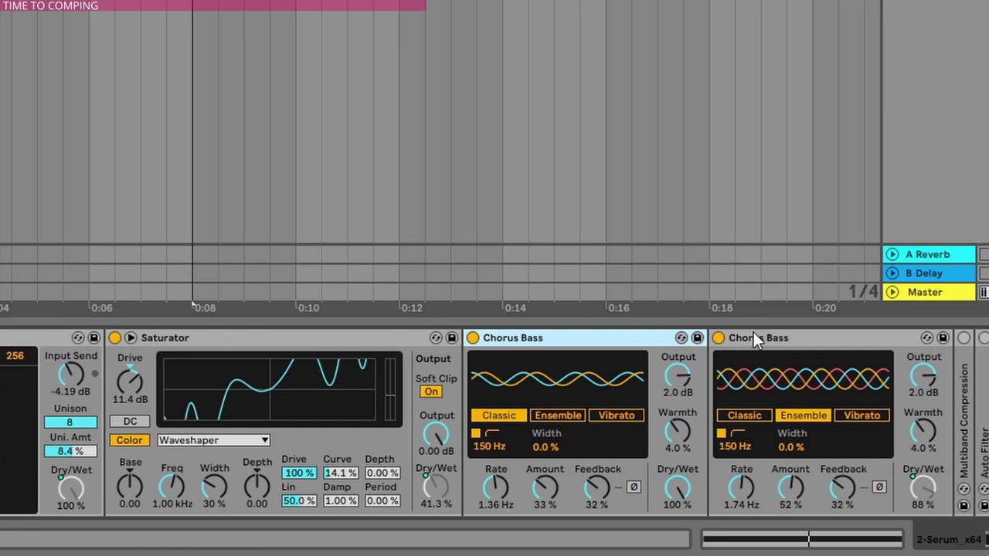
pyautogui.hscroll(1, 495, 422)
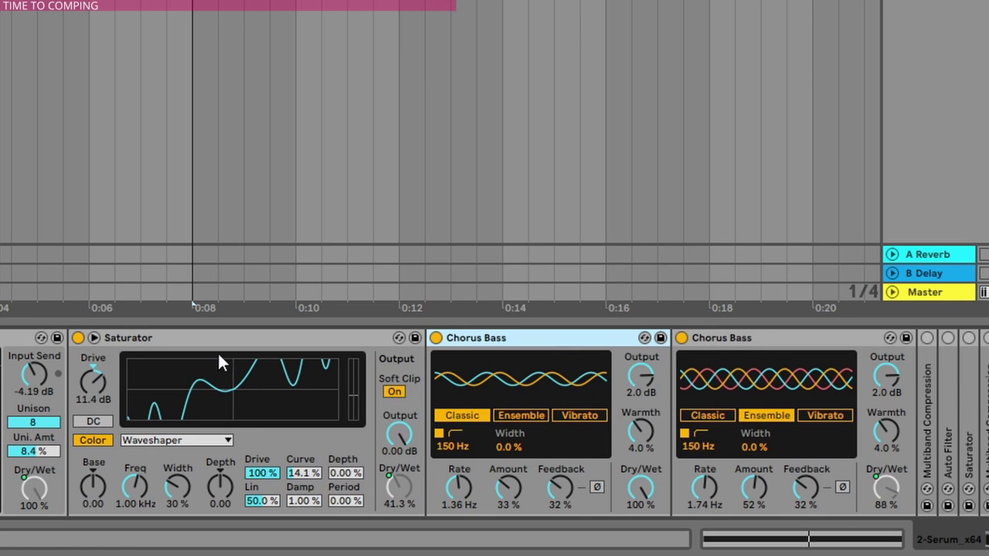
pyautogui.click(190, 340)
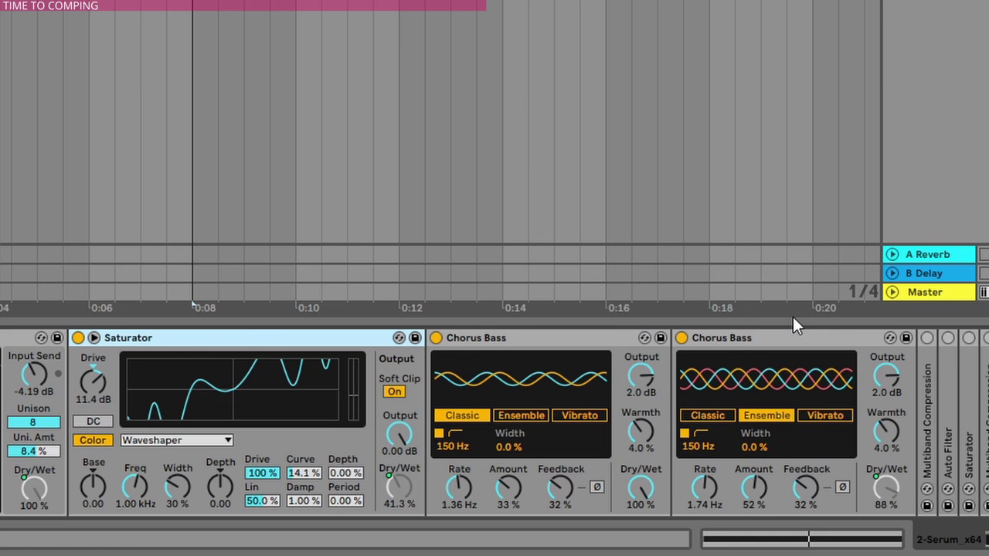
pyautogui.doubleClick(544, 338)
pyautogui.doubleClick(542, 338)
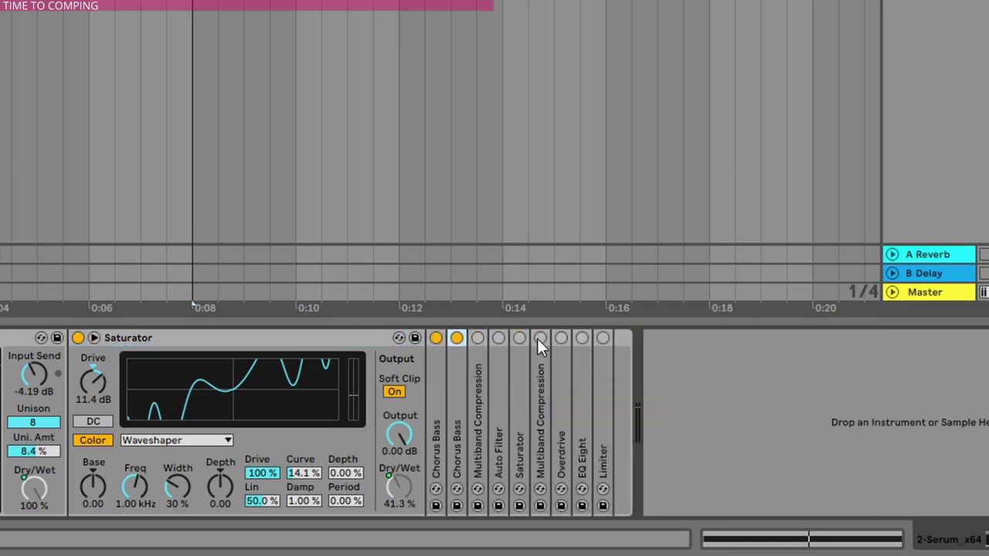
# Unfold and activate the first Multiband Compression and set its high-band output to 23.8 dB
pyautogui.doubleClick(482, 379)
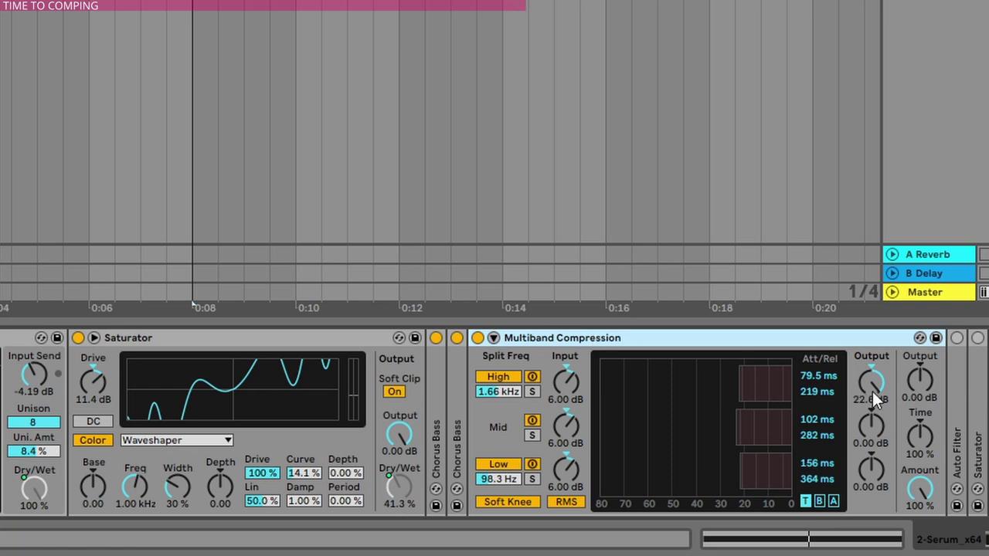
pyautogui.moveTo(873, 392); pyautogui.dragTo(873, 387)
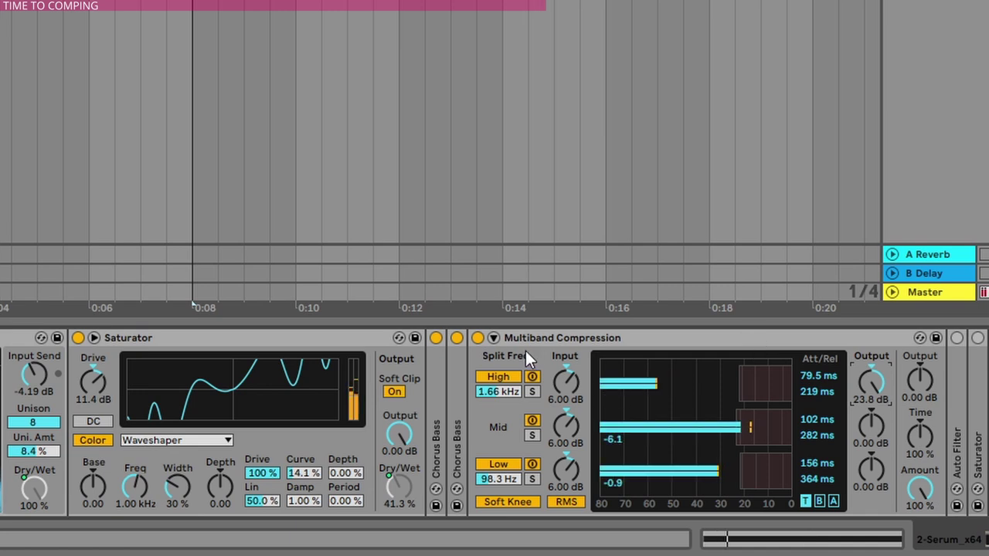
# Play the loop and compare the sound with the first Multiband Compression bypassed and active, leaving it active
pyautogui.click(478, 339)
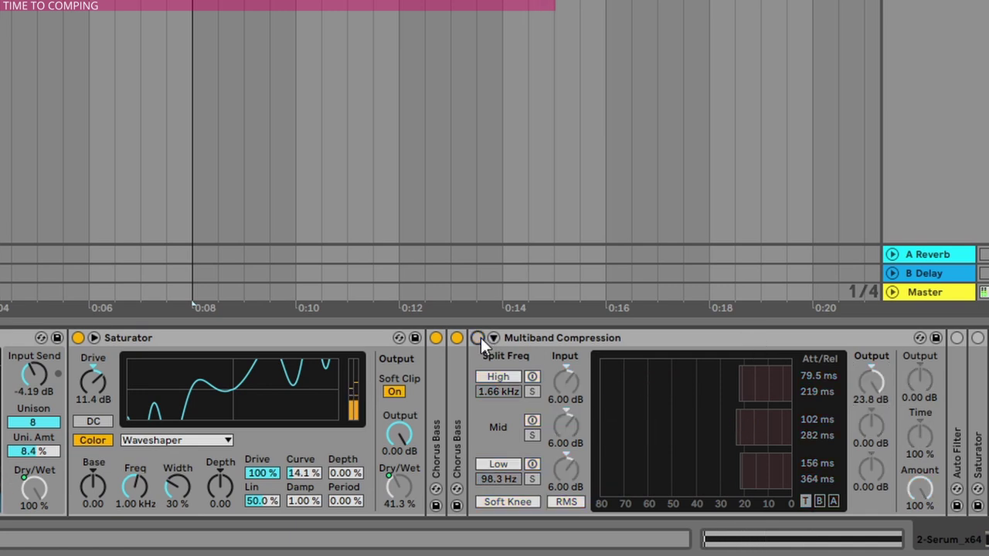
pyautogui.click(478, 338)
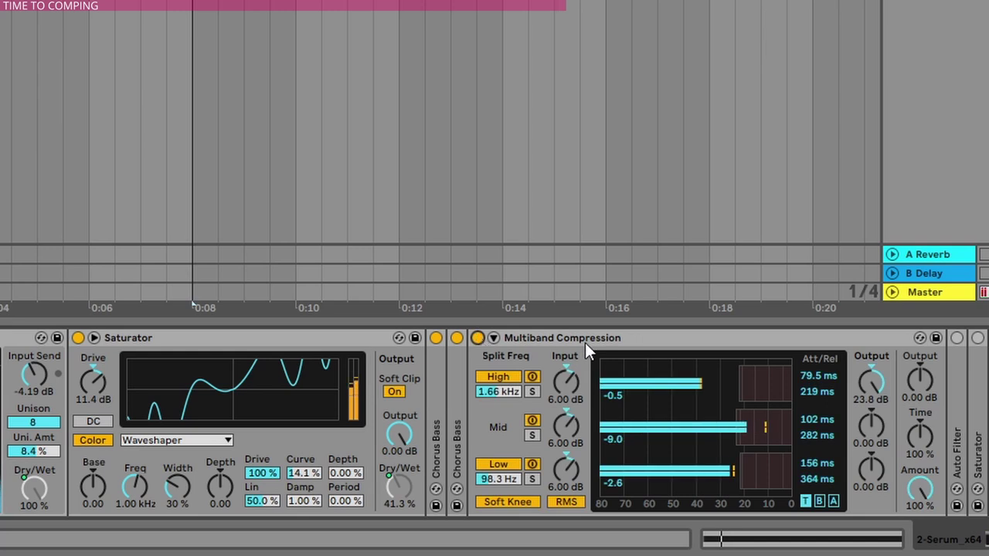
pyautogui.press('space')
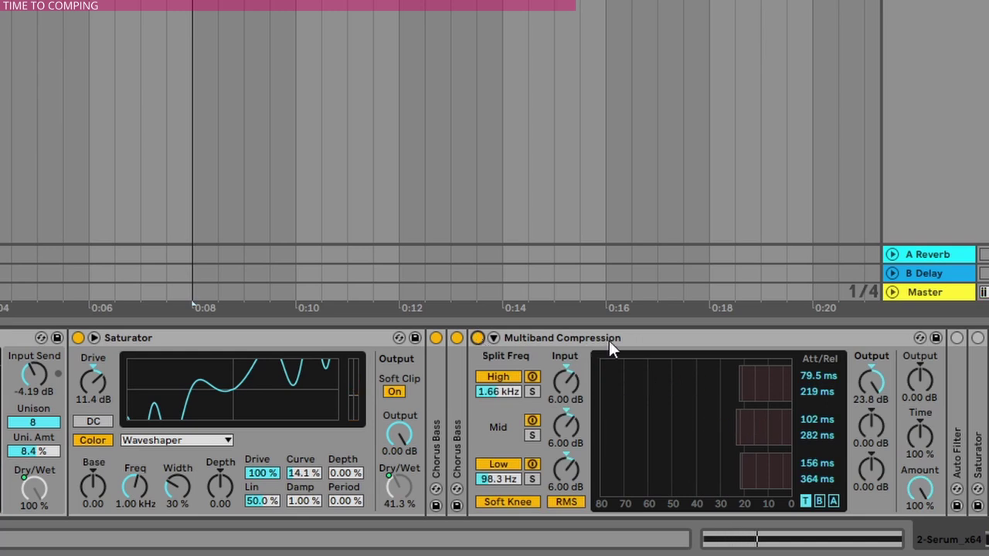
pyautogui.press('space')
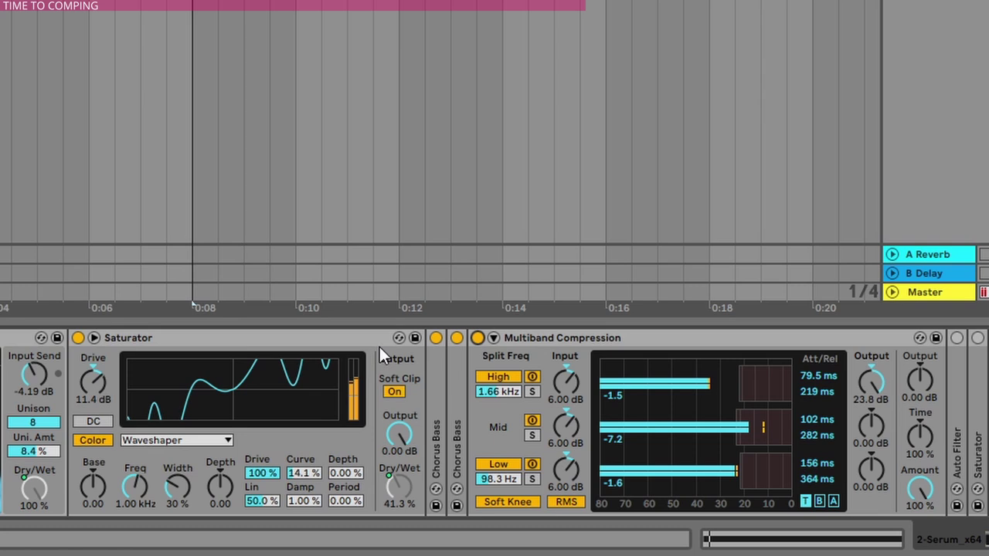
# Audition the loop with the Waveshaper Saturator bypassed and reactivate it
pyautogui.click(78, 338)
pyautogui.click(130, 339)
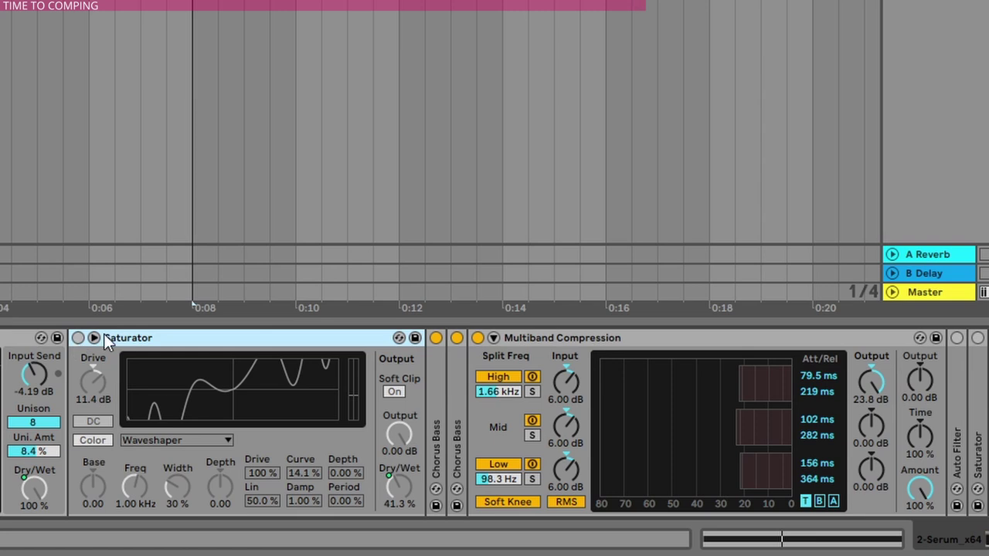
pyautogui.click(76, 339)
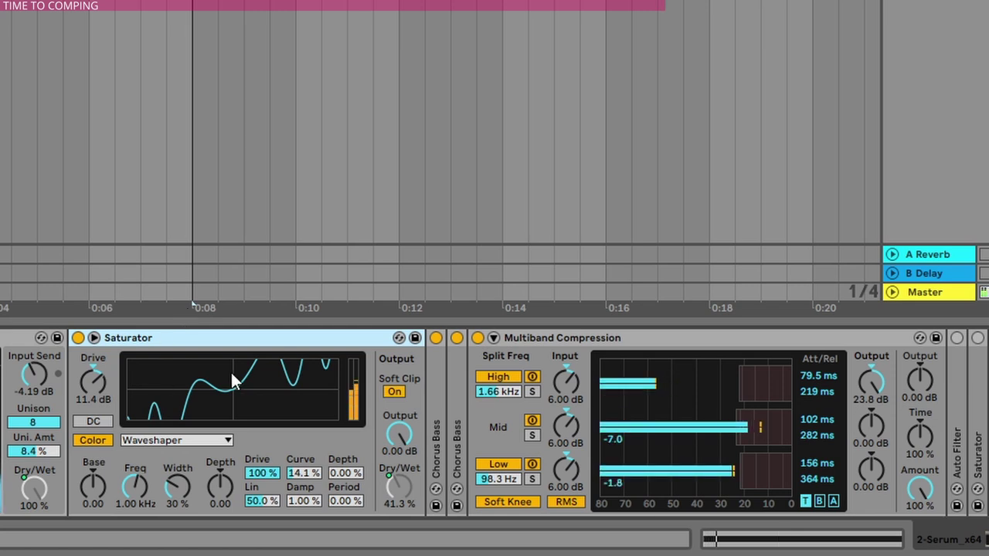
# Fold the first Multiband Compression and activate the Auto Filter after it, leaving the filter folded too
pyautogui.click(585, 340)
pyautogui.doubleClick(585, 340)
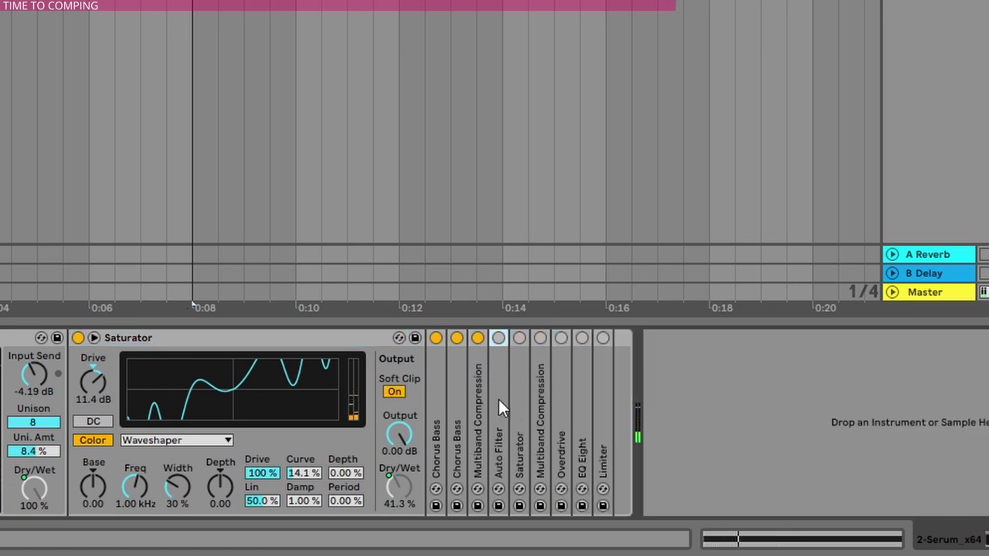
pyautogui.doubleClick(499, 399)
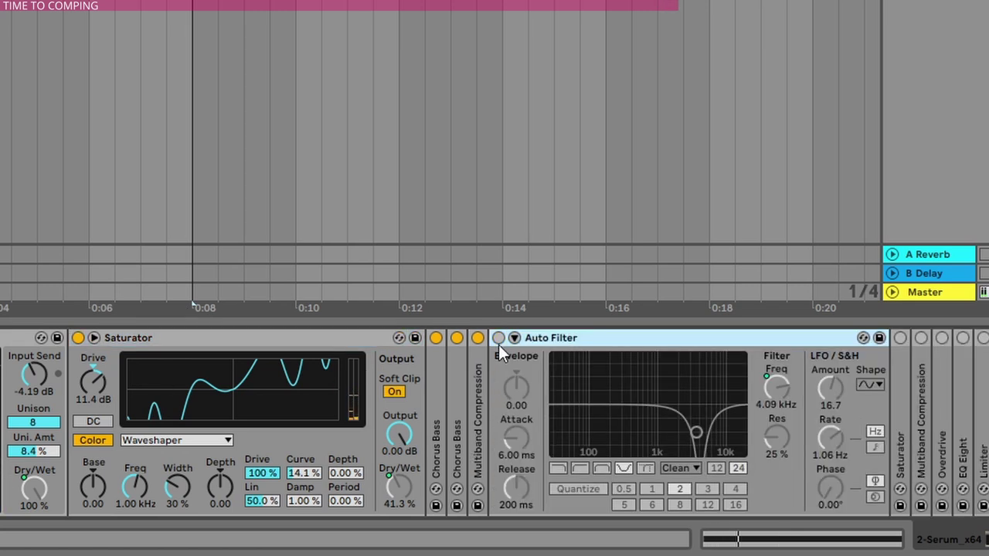
pyautogui.doubleClick(579, 340)
# Unfold and activate the Analog Clip Saturator and play the loop to compare it bypassed and active
pyautogui.doubleClick(522, 386)
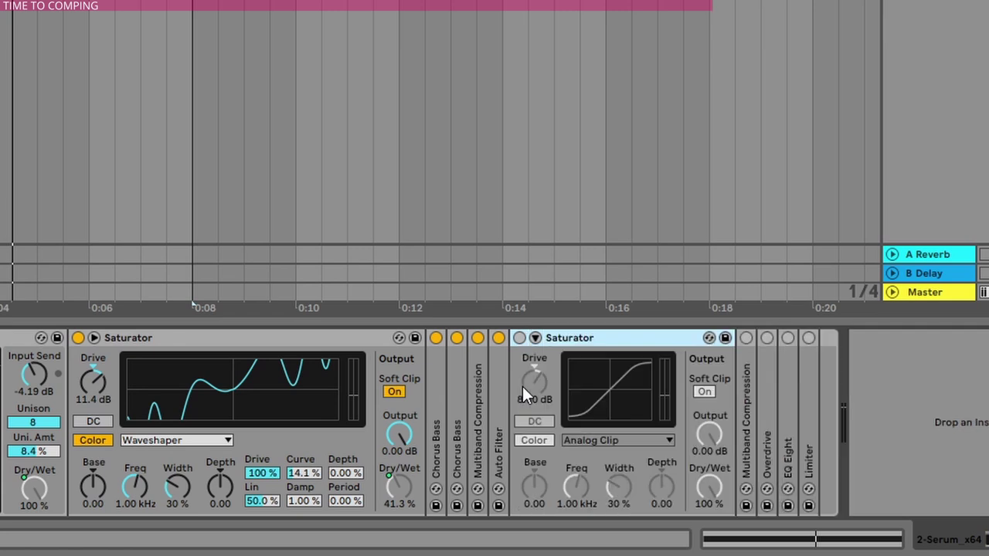
pyautogui.click(519, 338)
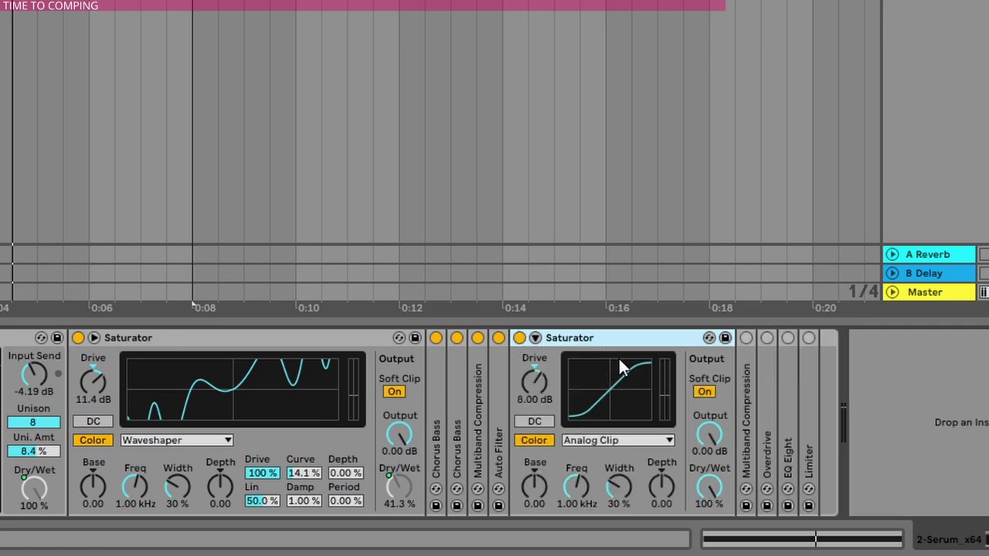
pyautogui.press('space')
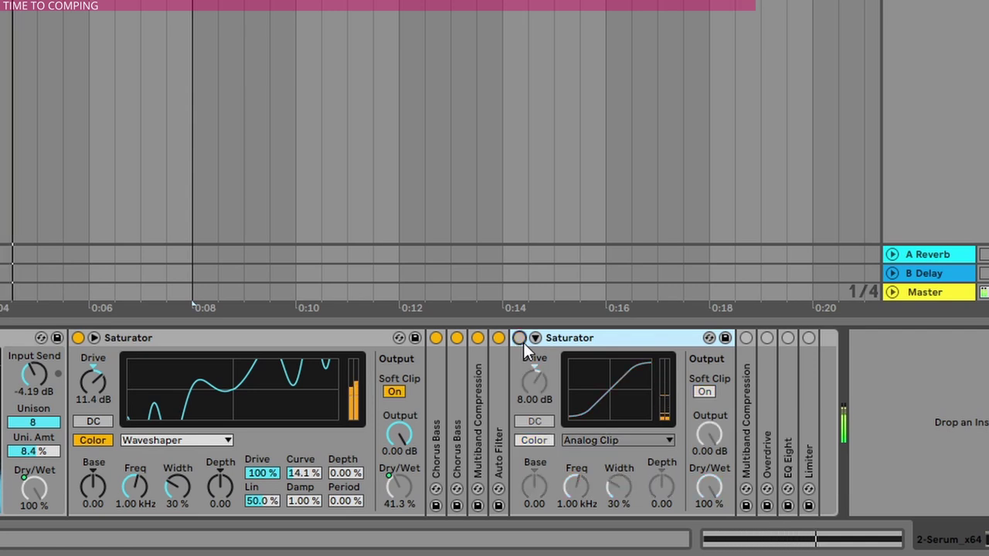
# Unfold and activate the Multiband Compression after the Analog Clip Saturator, audition it and fold it again
pyautogui.doubleClick(744, 413)
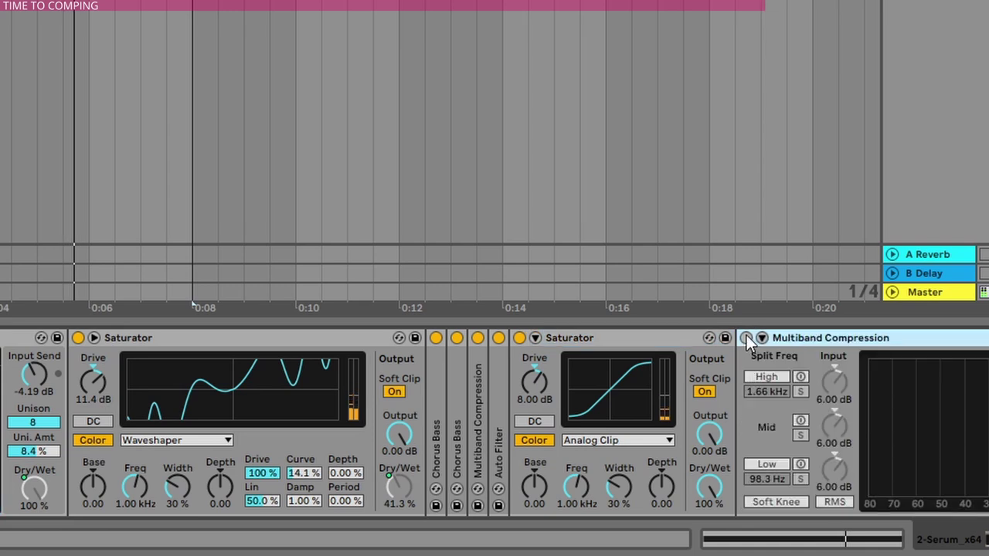
pyautogui.scroll(-3, 857, 390)
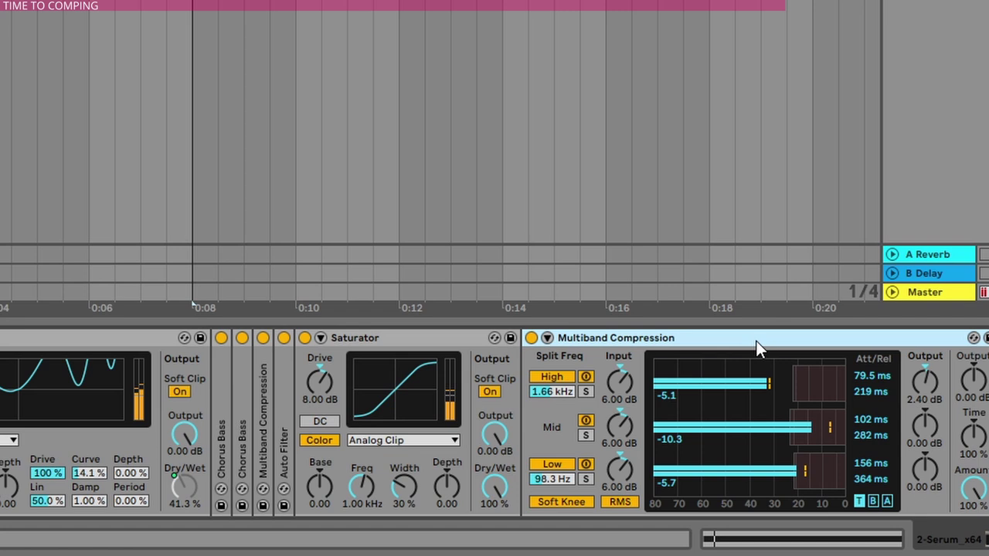
pyautogui.doubleClick(612, 339)
# Unfold and activate Overdrive and compare the loop with it bypassed and active, leaving it active
pyautogui.doubleClick(555, 384)
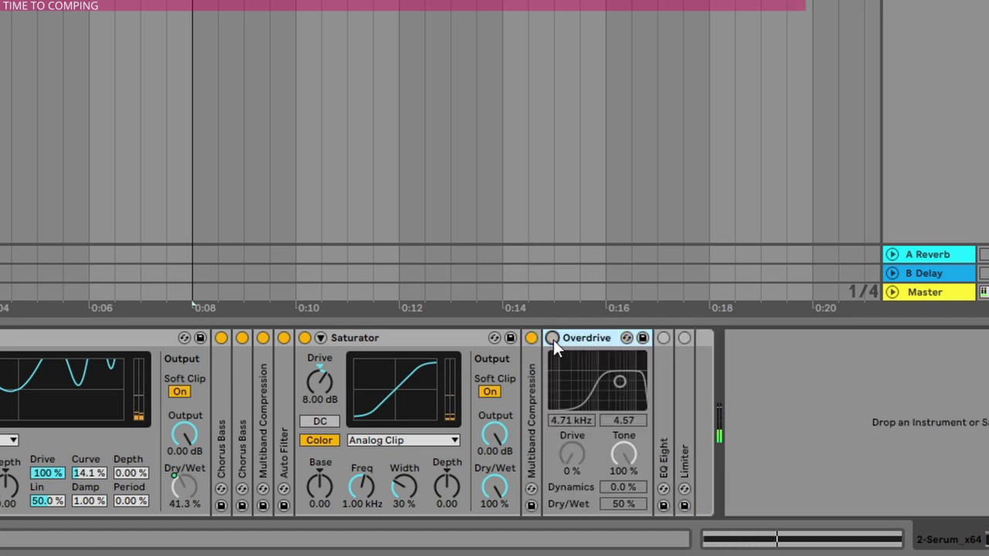
pyautogui.click(576, 458)
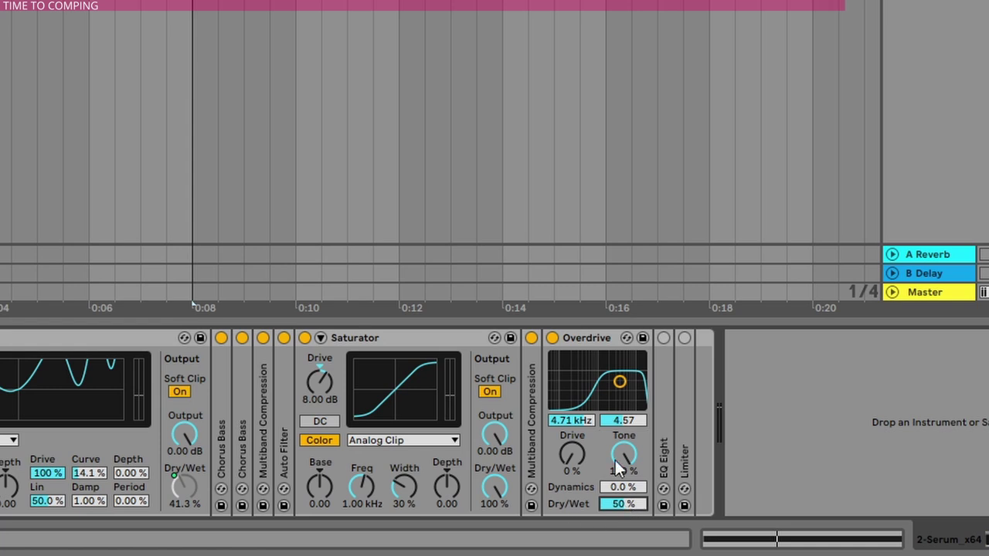
pyautogui.click(554, 338)
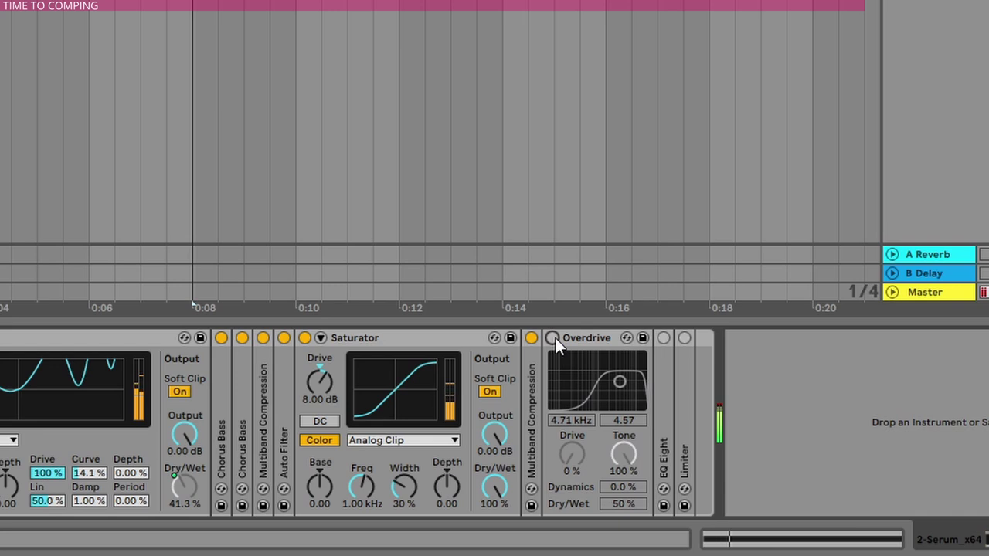
pyautogui.click(555, 337)
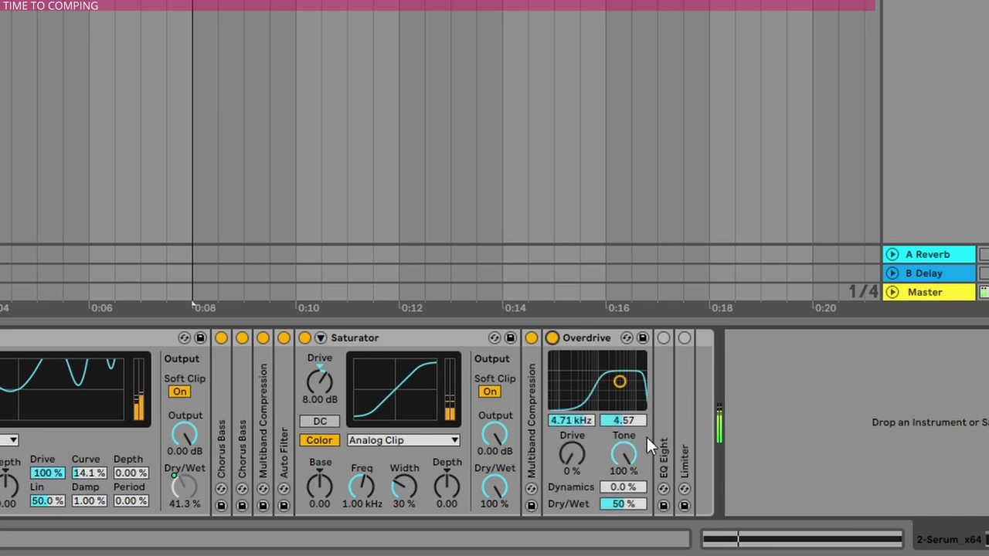
# Unfold and activate EQ Eight and the Limiter, checking the settings of the EQ's bands 1 to 4
pyautogui.doubleClick(664, 429)
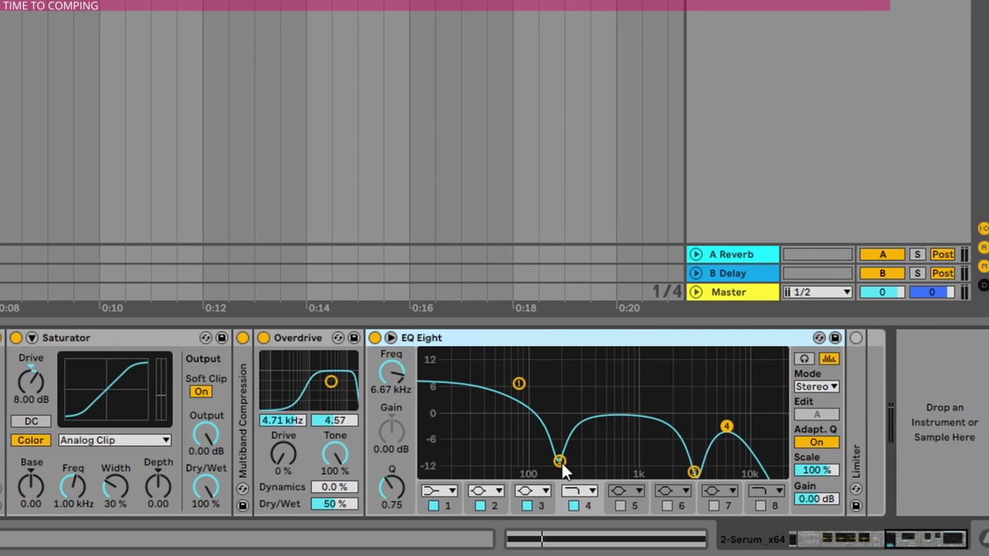
pyautogui.click(559, 462)
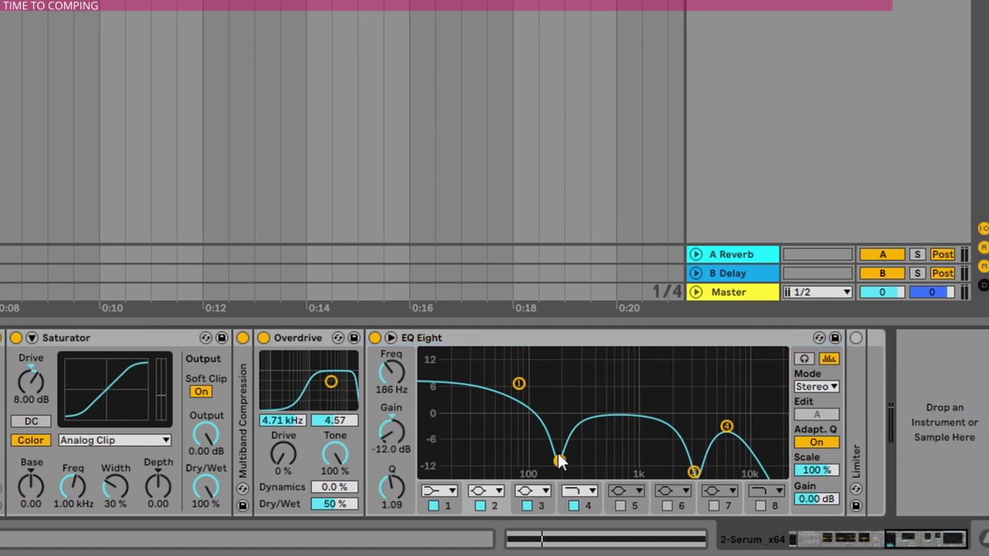
pyautogui.click(519, 385)
pyautogui.click(696, 473)
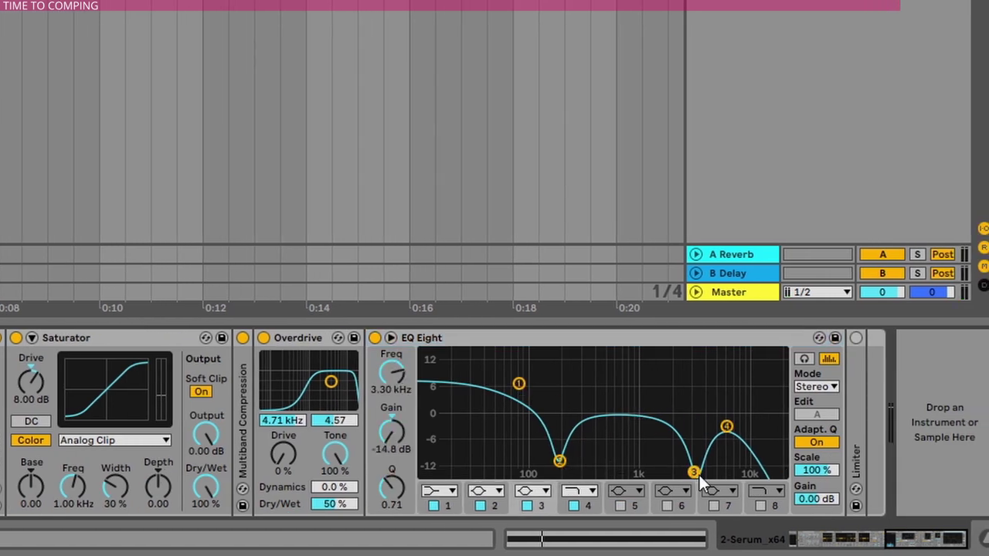
pyautogui.click(728, 426)
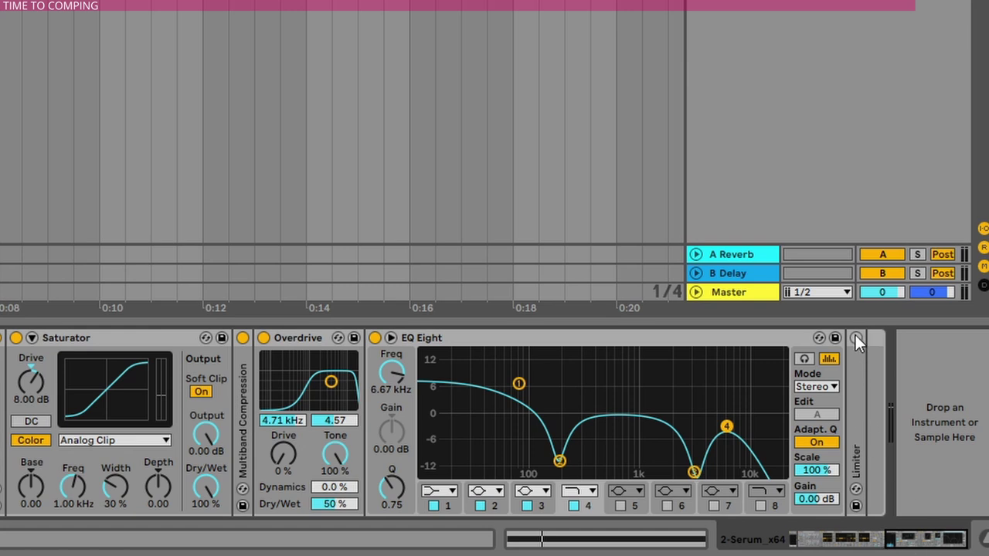
pyautogui.doubleClick(857, 394)
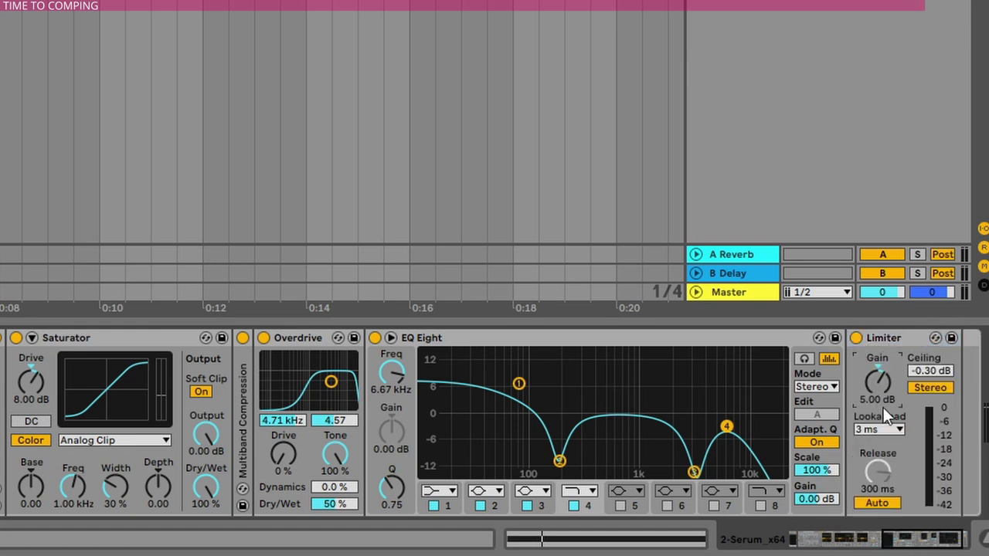
# Fold Spectral Resonator, both Saturators, Overdrive and EQ Eight, leaving only the Limiter unfolded
pyautogui.click(949, 547)
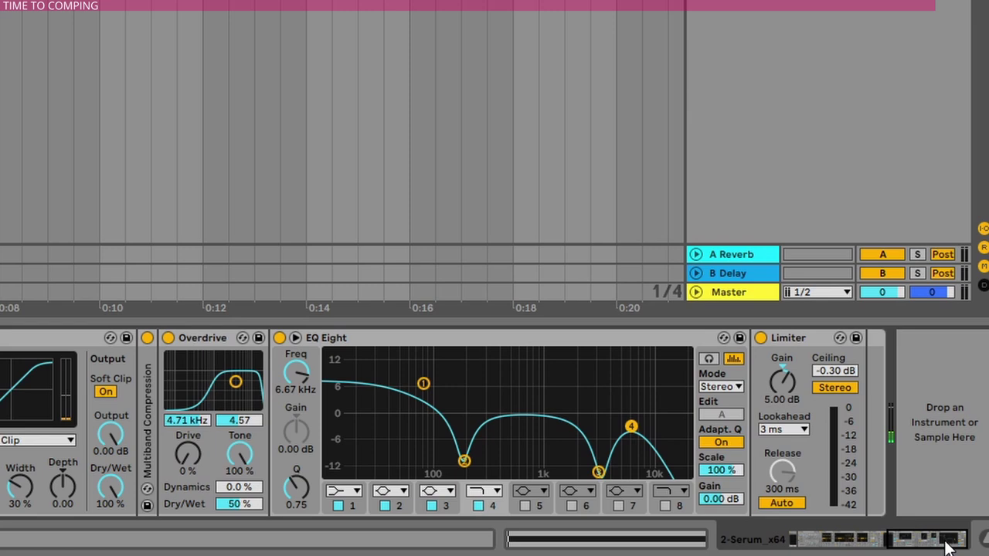
pyautogui.moveTo(949, 548); pyautogui.dragTo(850, 547)
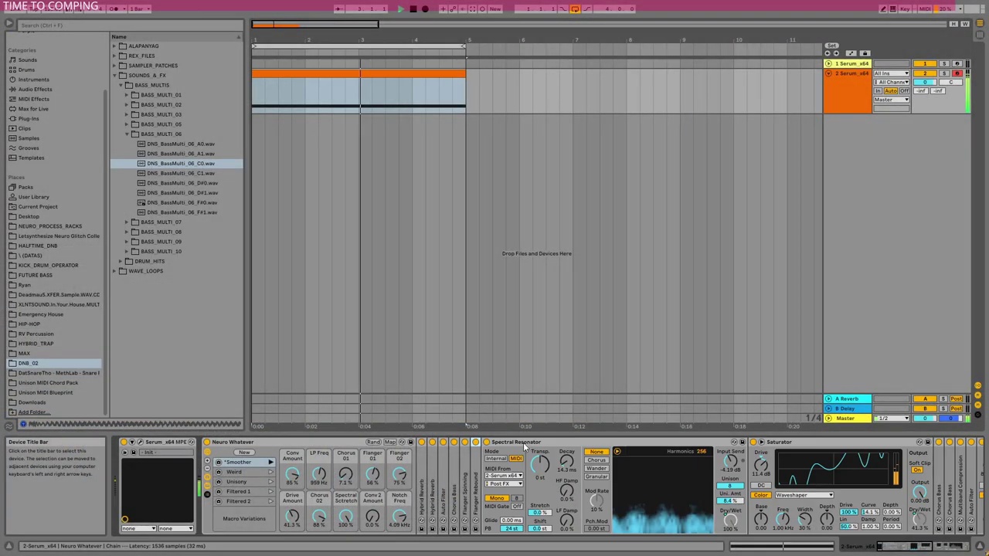
pyautogui.doubleClick(523, 442)
pyautogui.doubleClick(581, 445)
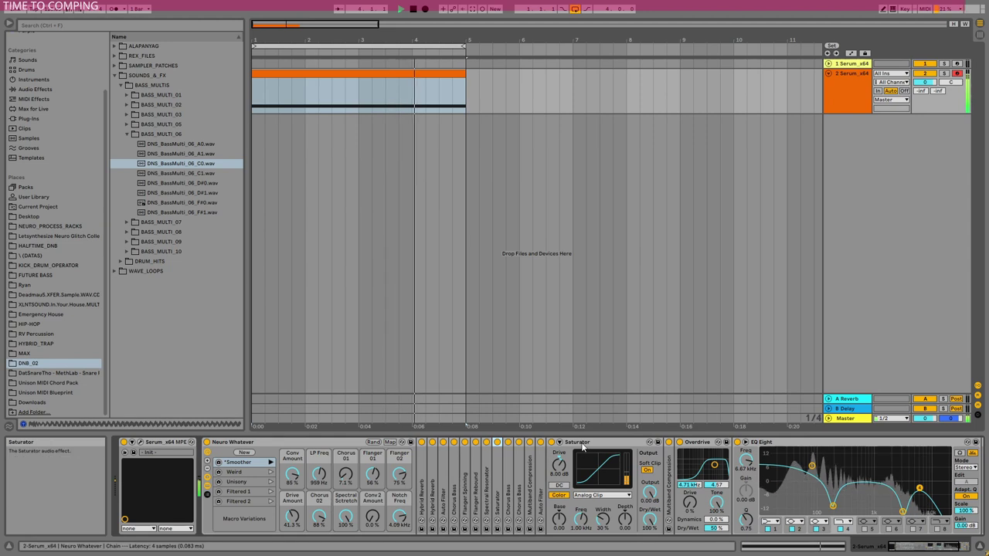
pyautogui.doubleClick(581, 445)
pyautogui.doubleClick(581, 445)
pyautogui.doubleClick(581, 446)
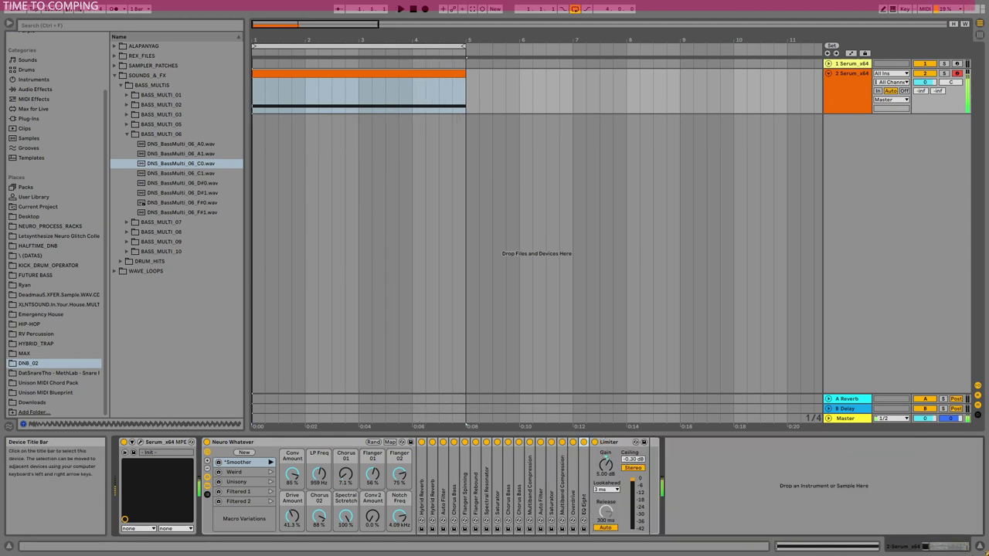
# Add an audio track below the second Serum track, armed for recording with its input set to Resampling
pyautogui.click(840, 76)
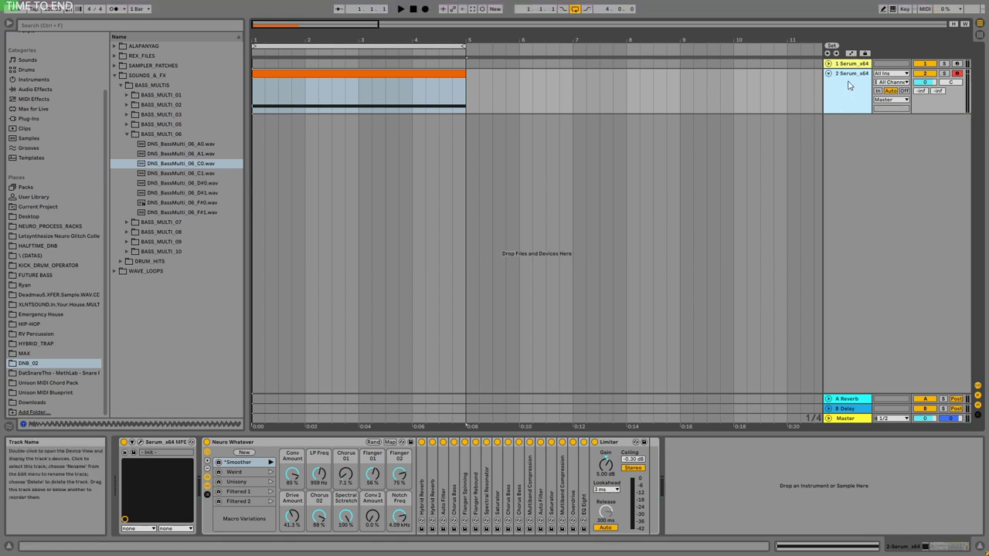
pyautogui.hotkey('ctrl', 't')
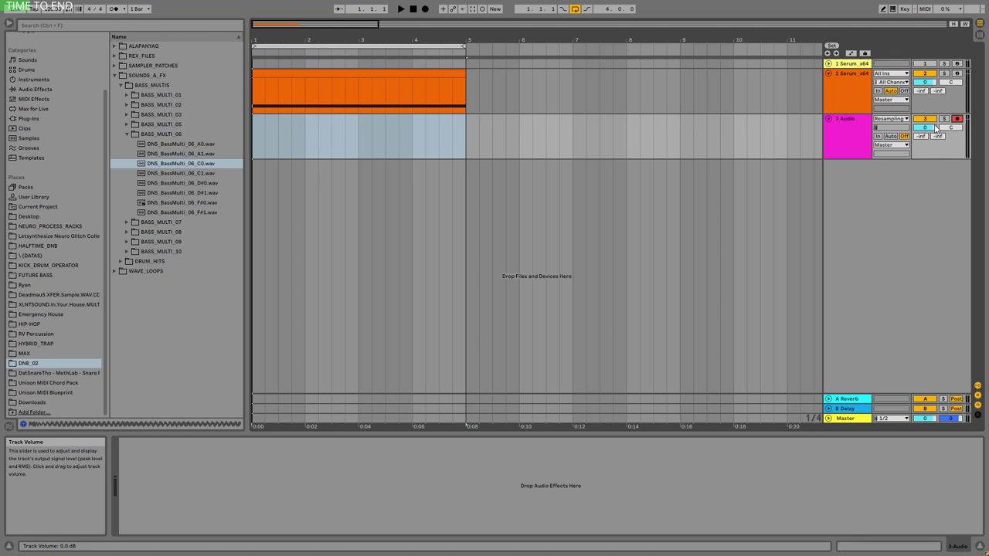
# Arm the second Serum track alongside the audio track and start recording the loop into the arrangement
pyautogui.click(858, 84)
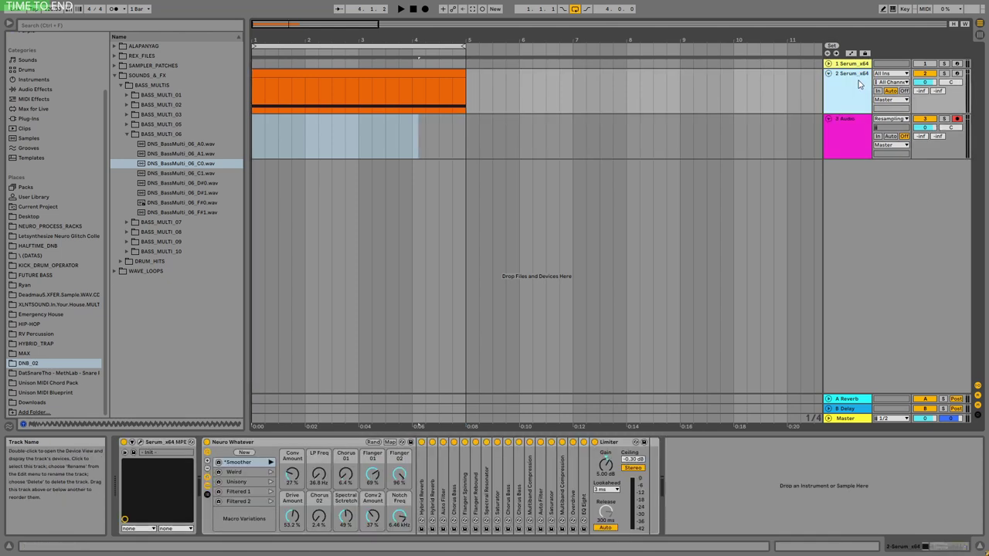
pyautogui.click(957, 74)
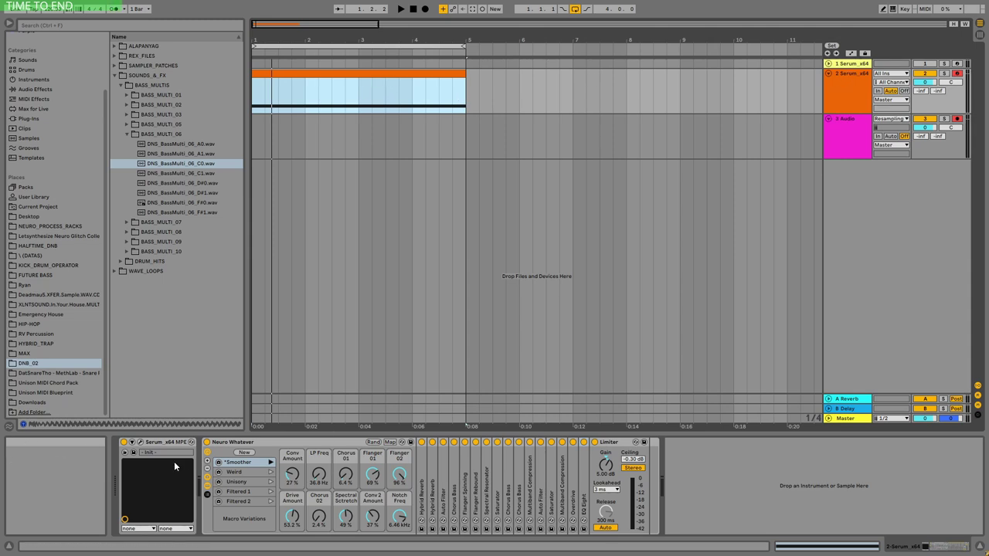
pyautogui.click(256, 445)
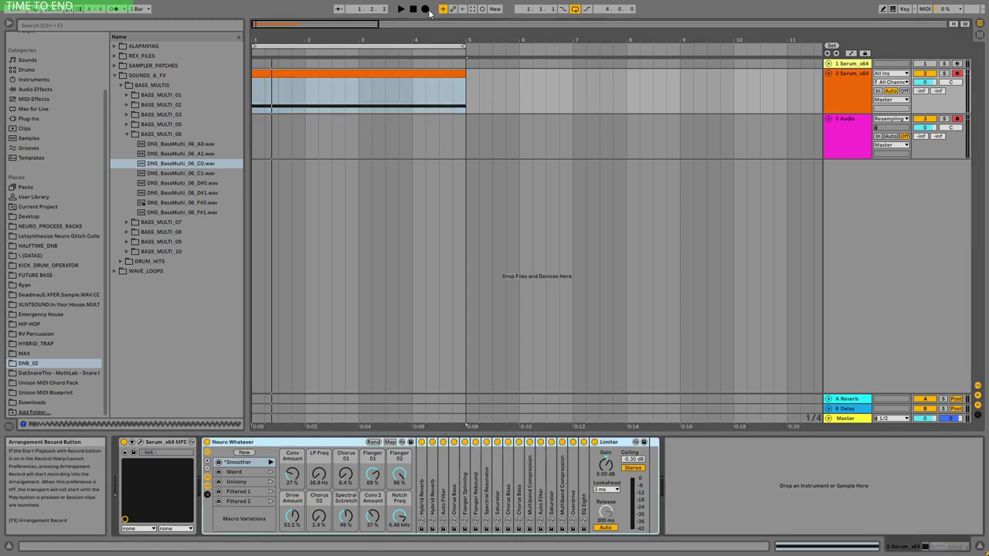
pyautogui.click(425, 8)
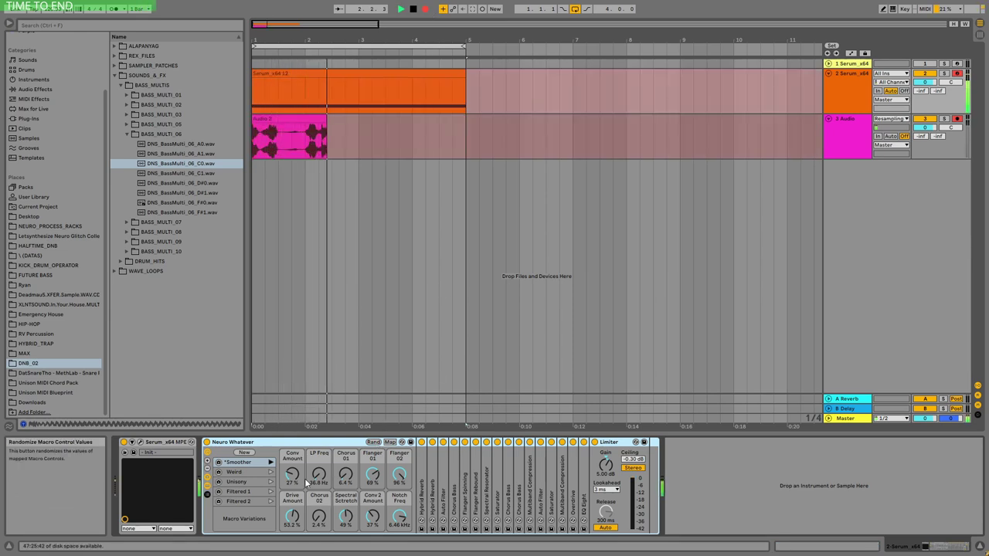
# While recording, vary the Neuro Whatever macros with the Smoother, Weird, Unisony and Filtered 2 variations and two randomizations
pyautogui.click(270, 463)
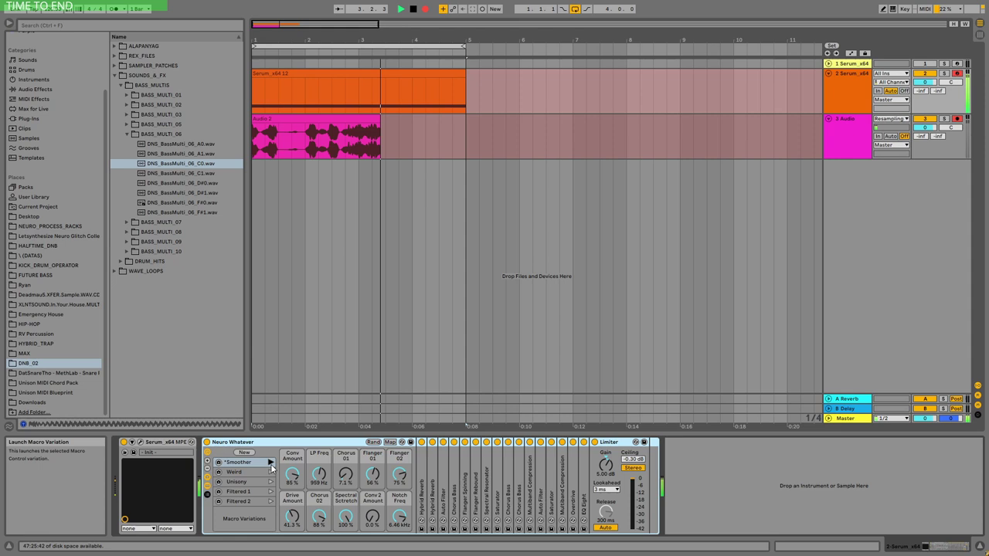
pyautogui.click(372, 442)
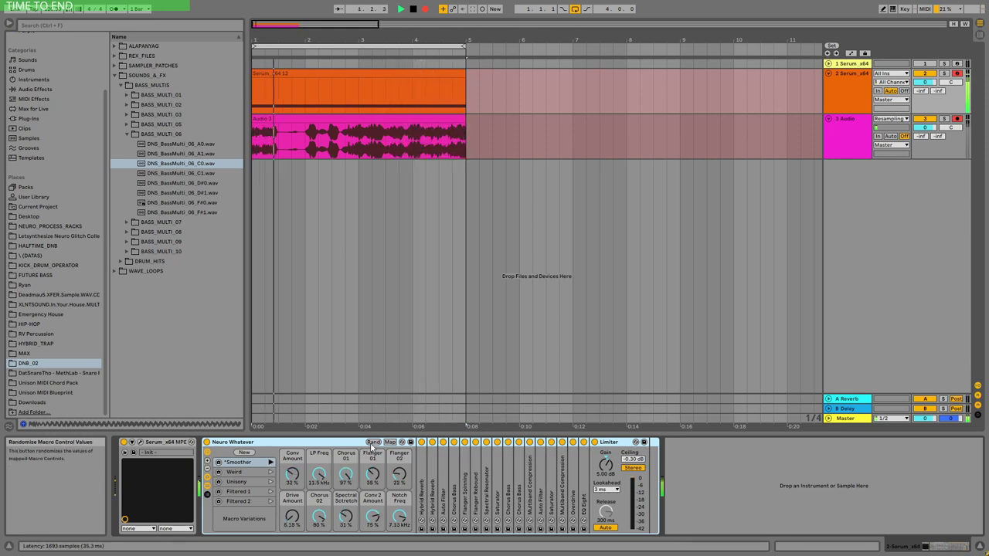
pyautogui.click(373, 443)
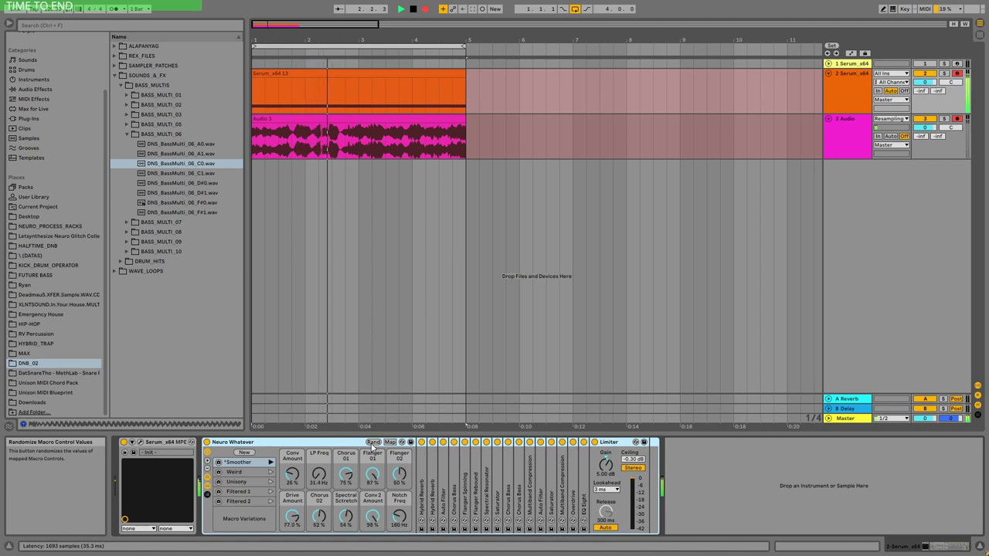
pyautogui.click(271, 472)
pyautogui.click(271, 491)
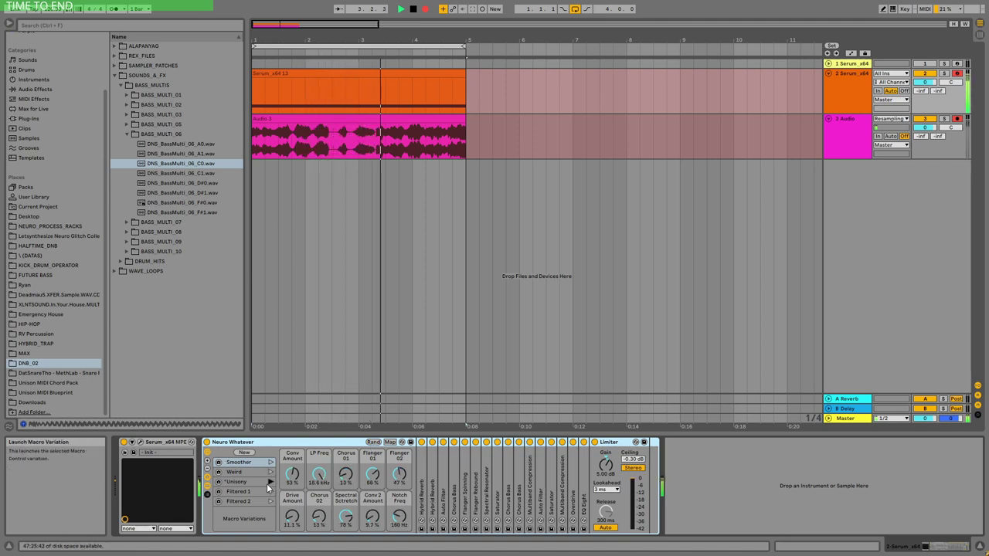
pyautogui.click(269, 501)
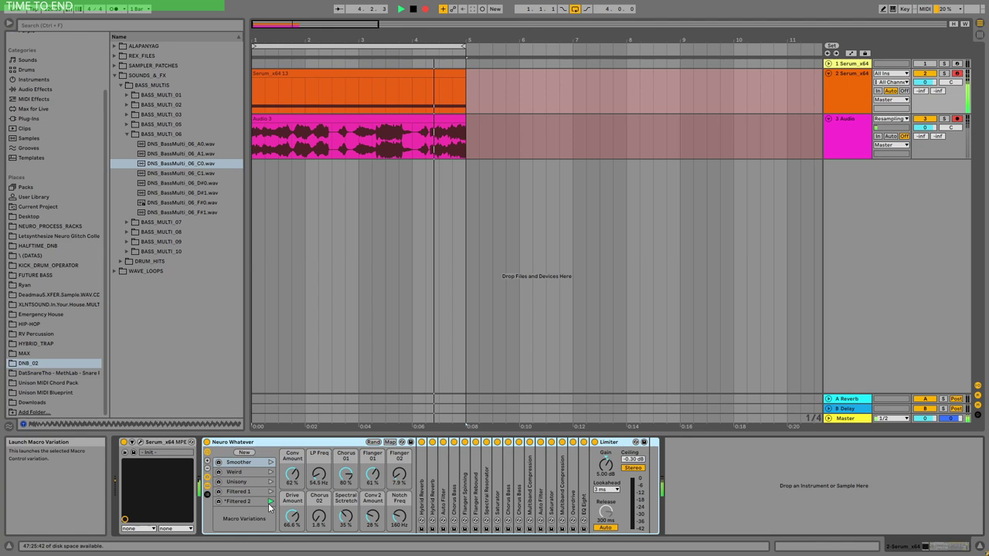
# Randomize the Neuro Whatever macros five more times while further resampled takes are recorded
pyautogui.click(373, 442)
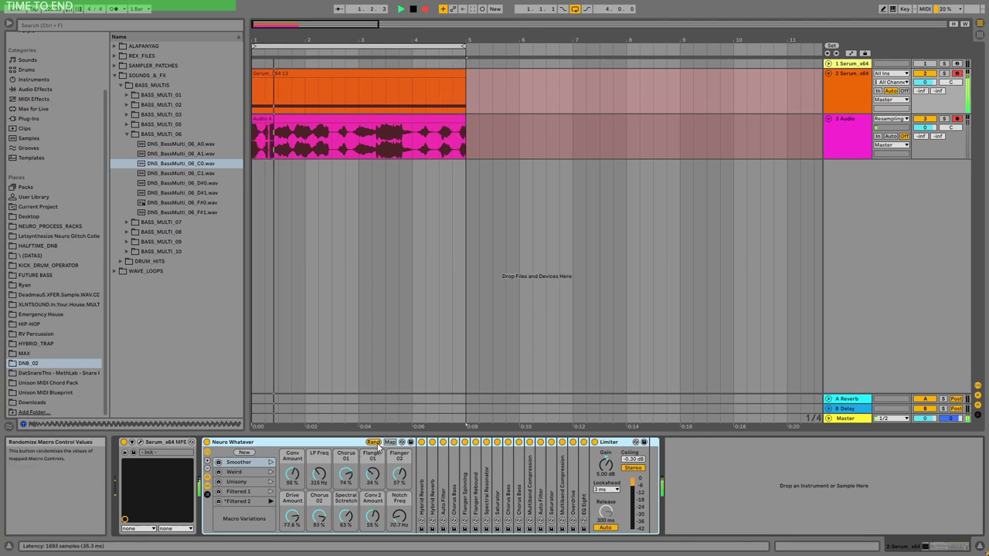
pyautogui.click(376, 445)
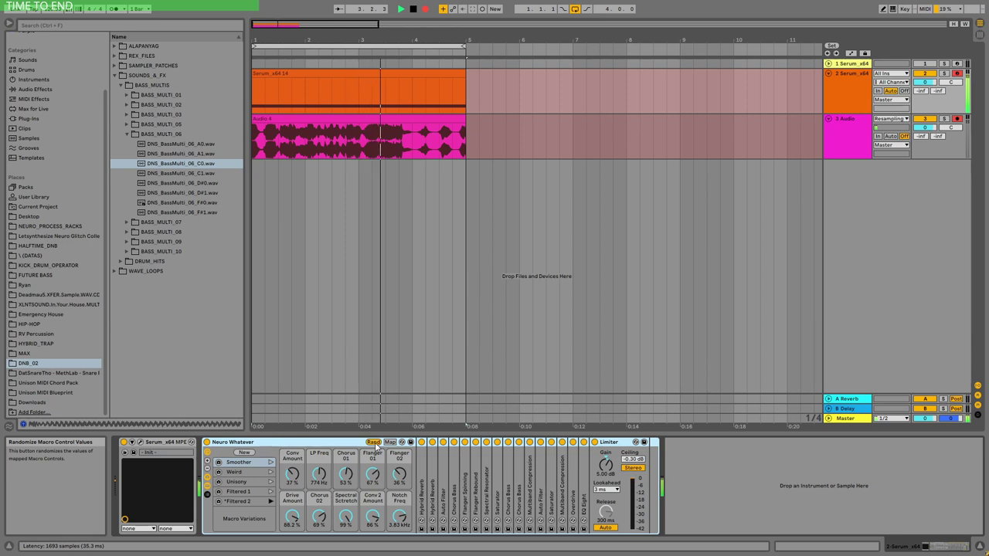
pyautogui.click(374, 445)
pyautogui.click(375, 445)
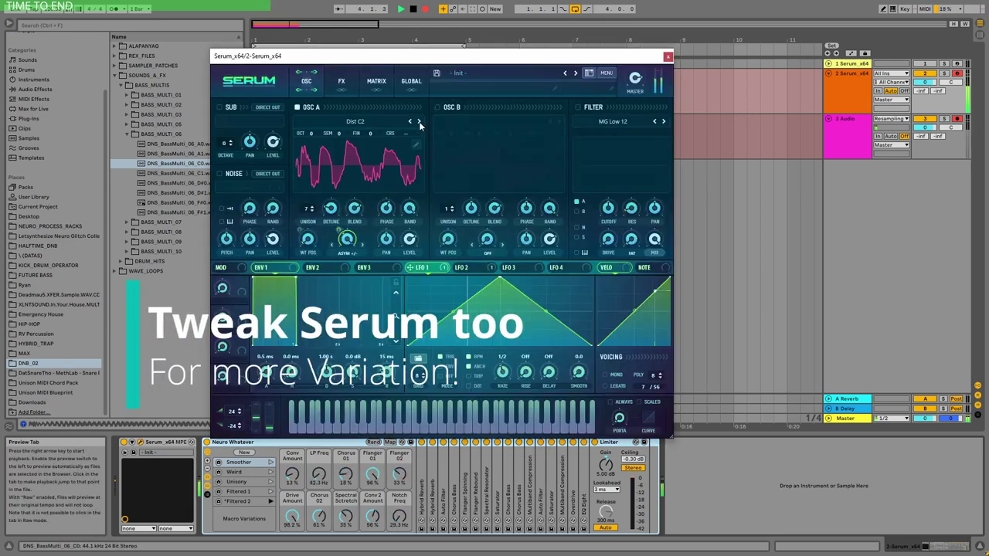
pyautogui.click(375, 444)
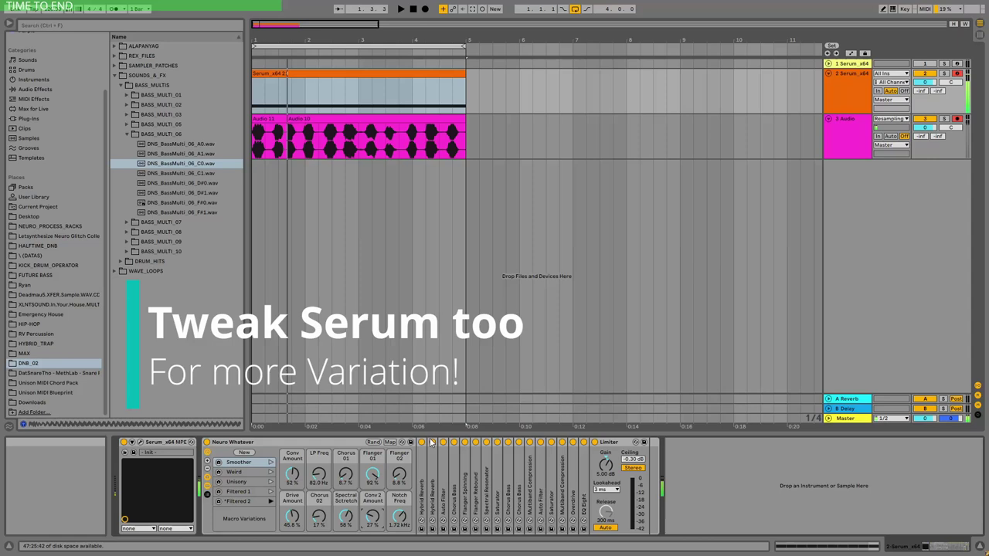
# Show the take lanes of the resampling audio track and hide the detail view to make room for them
pyautogui.rightClick(848, 136)
pyautogui.click(847, 134)
pyautogui.rightClick(848, 133)
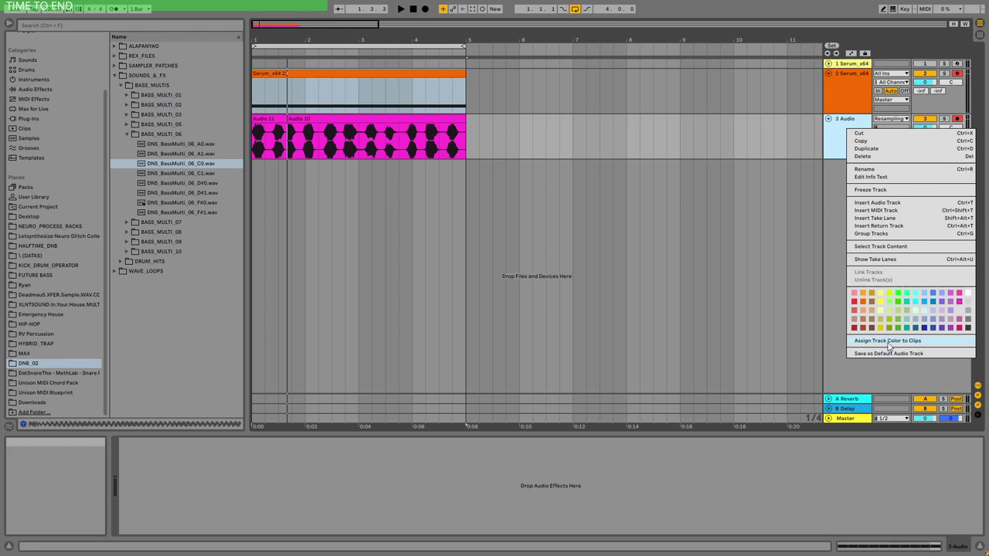
pyautogui.click(889, 259)
pyautogui.scroll(-5, 558, 245)
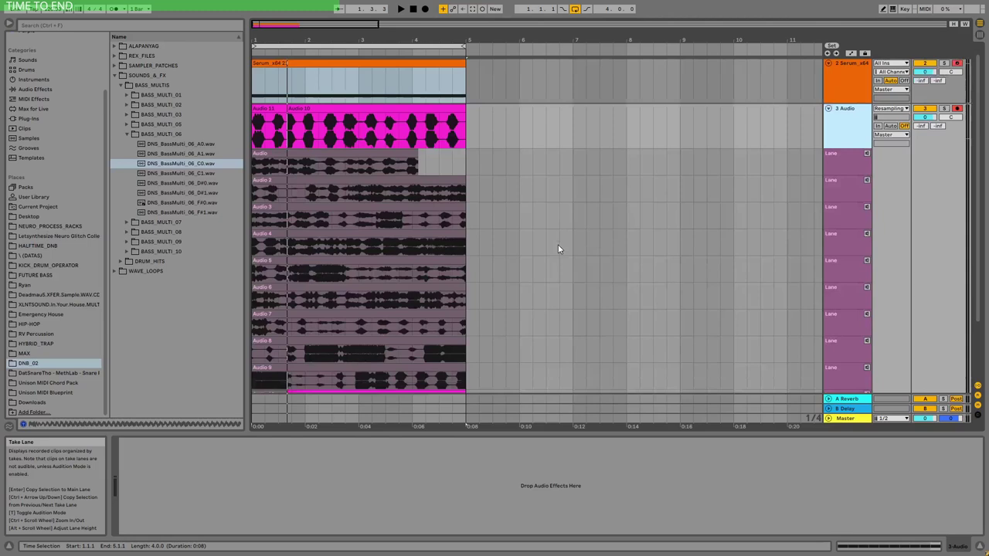
pyautogui.click(980, 546)
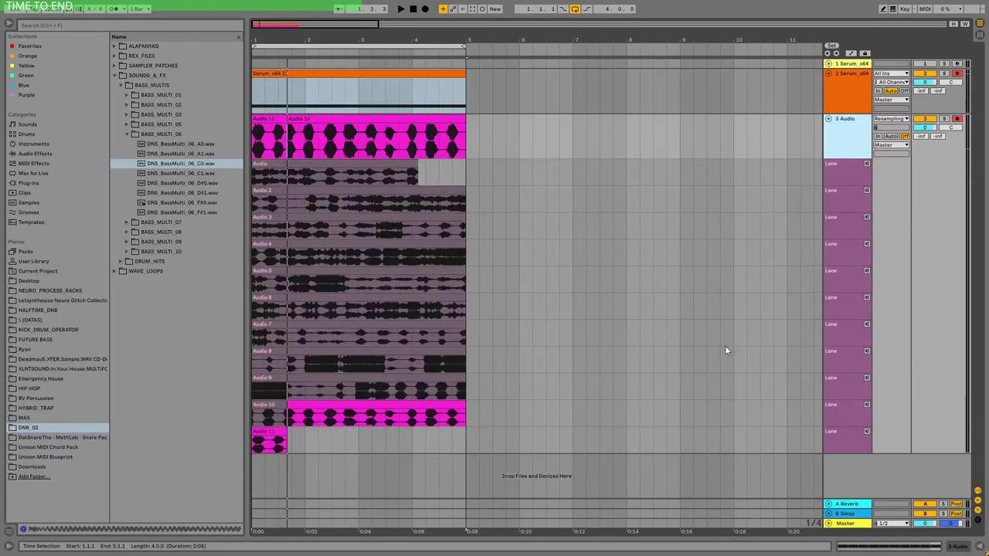
# Turn on draw mode and comp 1.1.1 to 1.2.3 from the Audio take and 1.2.3 to 1.3.1 from Audio 2, auditioning the result
pyautogui.press('b')
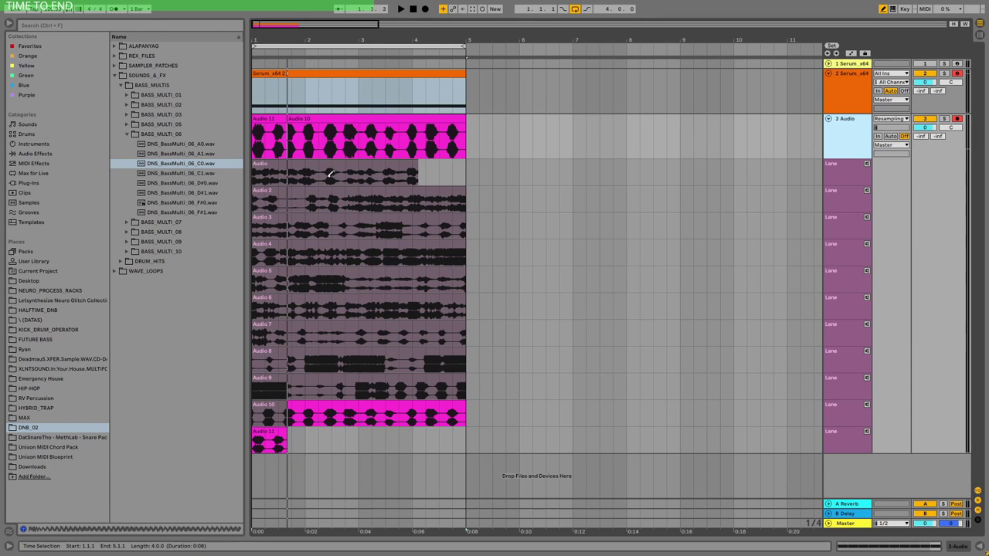
pyautogui.press('space')
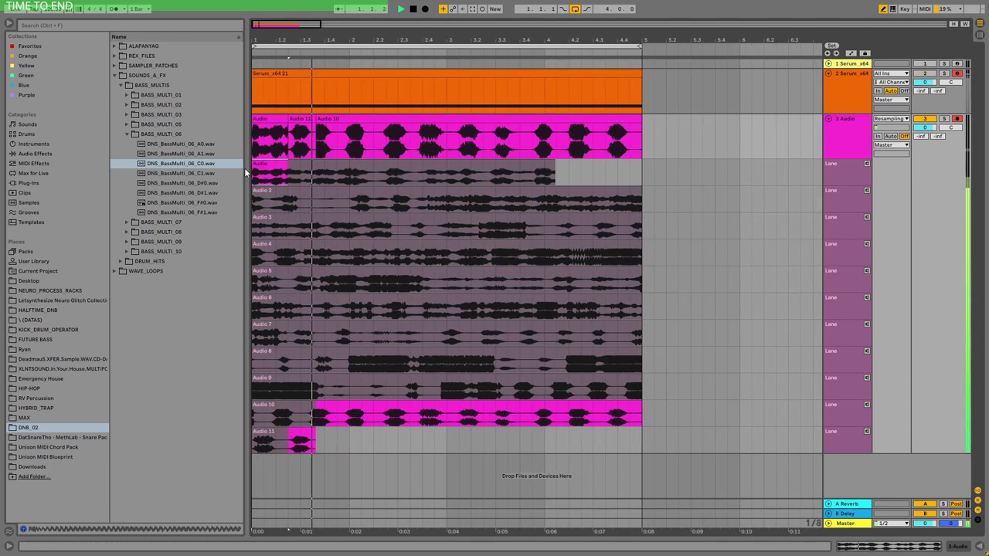
pyautogui.press('space')
pyautogui.press('space')
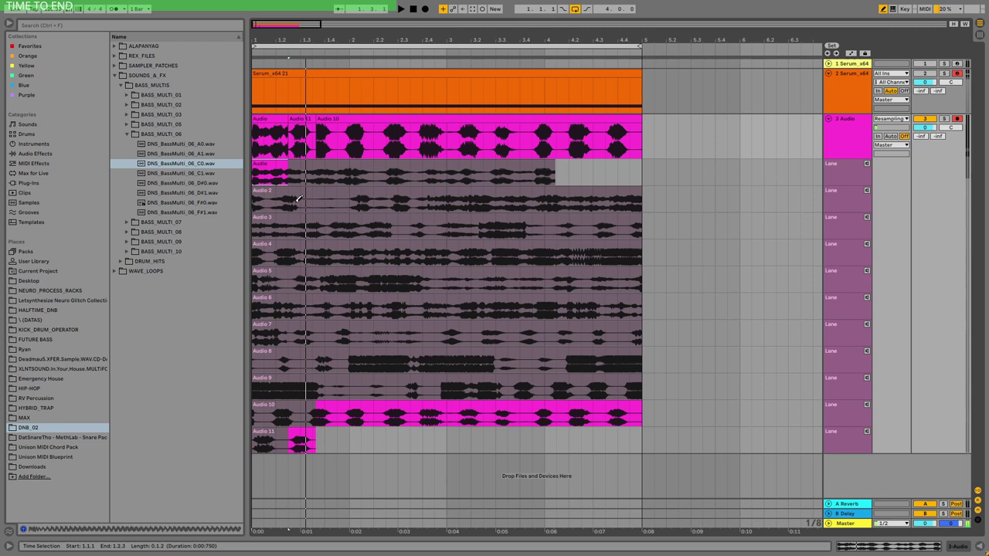
pyautogui.click(295, 203)
pyautogui.press('space')
pyautogui.press('space')
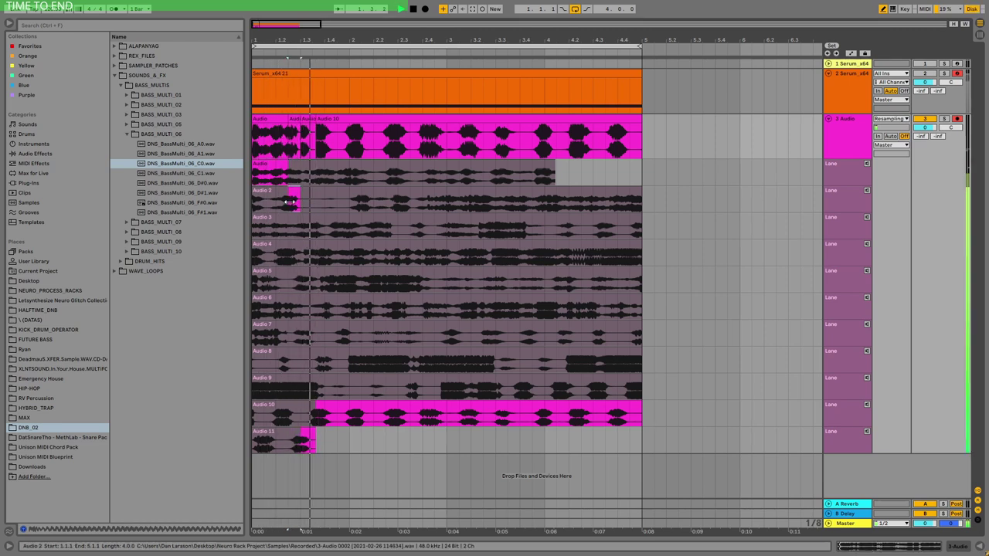
pyautogui.press('space')
# Comp 1.2.1 to 1.4.1 from the Audio 5 take and the rest of bar 1 from Audio 8
pyautogui.moveTo(288, 205); pyautogui.dragTo(318, 280)
pyautogui.hotkey('ctrl', 'z')
pyautogui.press('space')
pyautogui.moveTo(318, 365); pyautogui.dragTo(343, 364)
pyautogui.click(299, 337)
pyautogui.moveTo(312, 280); pyautogui.dragTo(324, 280)
# Try several takes in bar 2, comping 2.1.1 to 2.2.3 from Audio 6 and 2.2.3 to 2.4.1 from Audio 4
pyautogui.moveTo(353, 173); pyautogui.dragTo(383, 173)
pyautogui.moveTo(353, 227); pyautogui.dragTo(382, 228)
pyautogui.moveTo(382, 306); pyautogui.dragTo(354, 308)
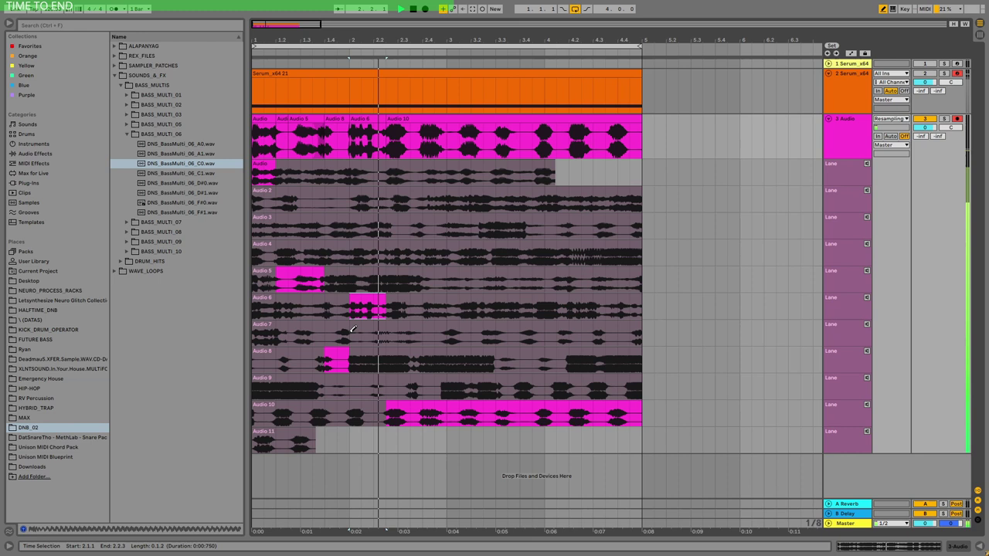
pyautogui.moveTo(390, 174); pyautogui.dragTo(420, 174)
pyautogui.moveTo(402, 204); pyautogui.dragTo(421, 208)
pyautogui.moveTo(389, 254); pyautogui.dragTo(419, 254)
# Play back the comp, select its clips from 1.1.1 to 2.4.1 in the main lane and duplicate them to bar 5
pyautogui.click(360, 119)
pyautogui.click(263, 119)
pyautogui.press('space')
pyautogui.press('space')
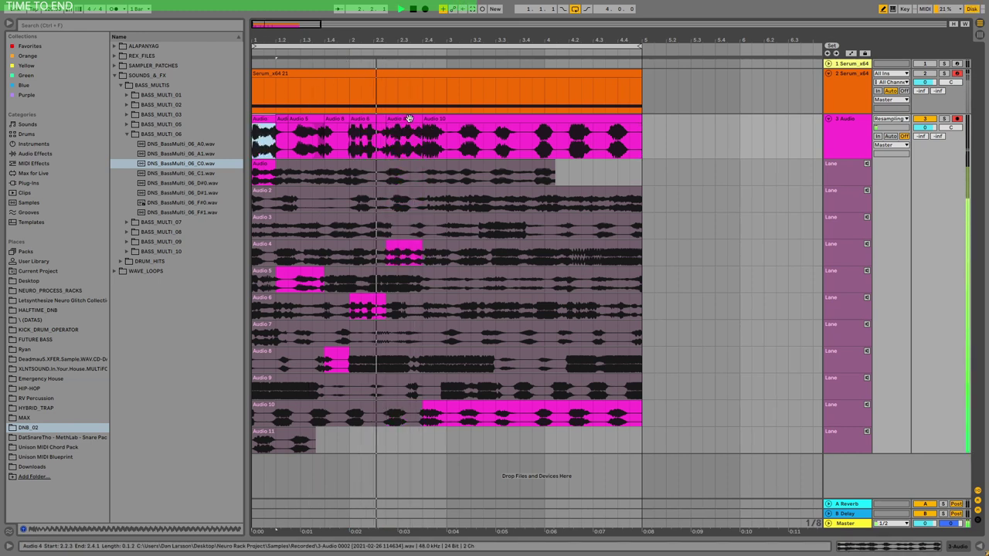
pyautogui.press('space')
pyautogui.click(409, 119)
pyautogui.keyDown('shift'); pyautogui.click(262, 119); pyautogui.keyUp('shift')
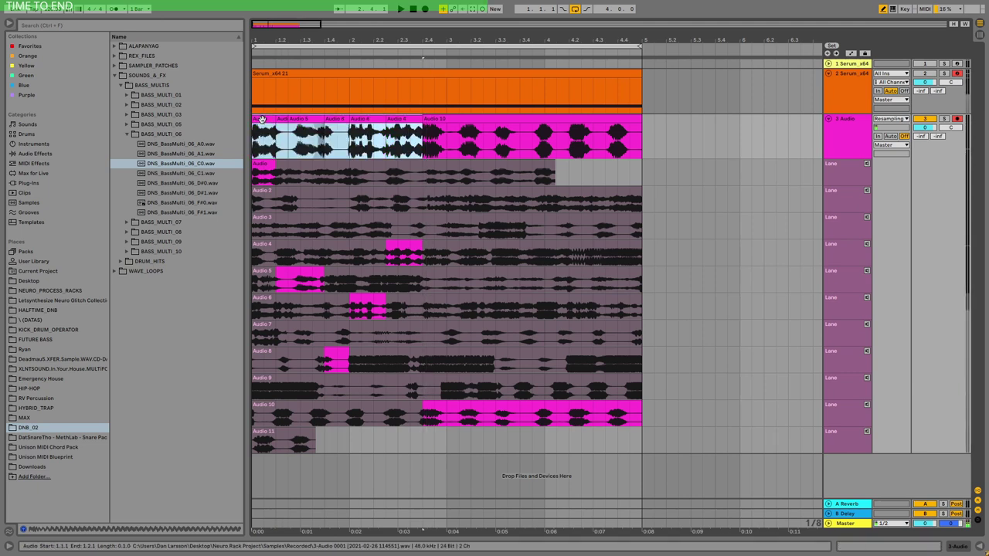
pyautogui.hotkey('ctrl', 'd')
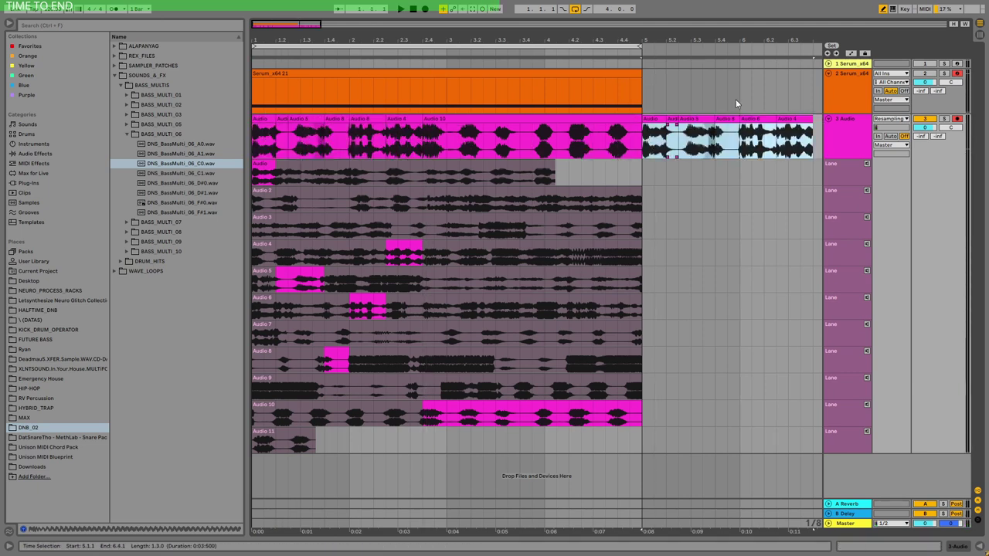
# Audition the copied clips after bar 5 and open the first copy's waveform in the clip view
pyautogui.moveTo(744, 34); pyautogui.dragTo(677, 44)
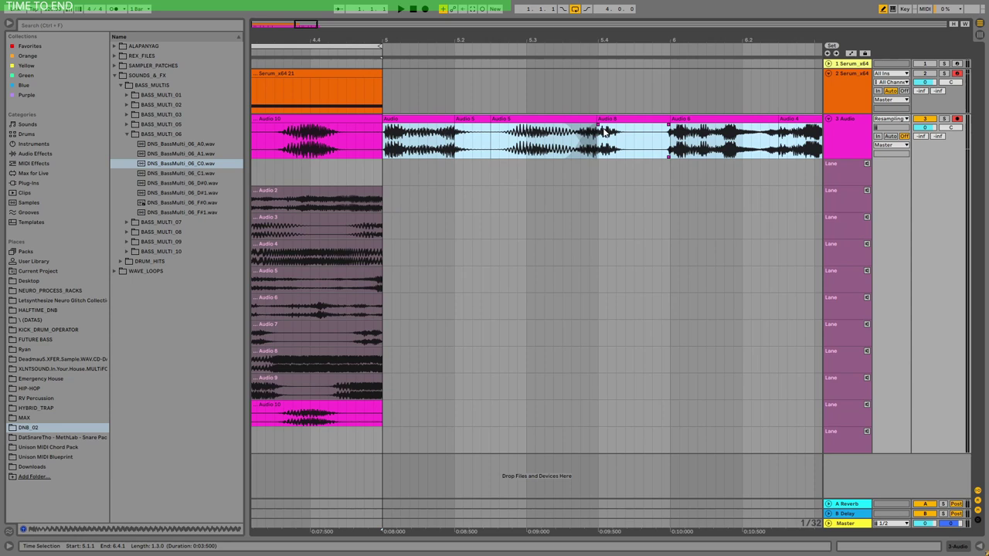
pyautogui.click(571, 128)
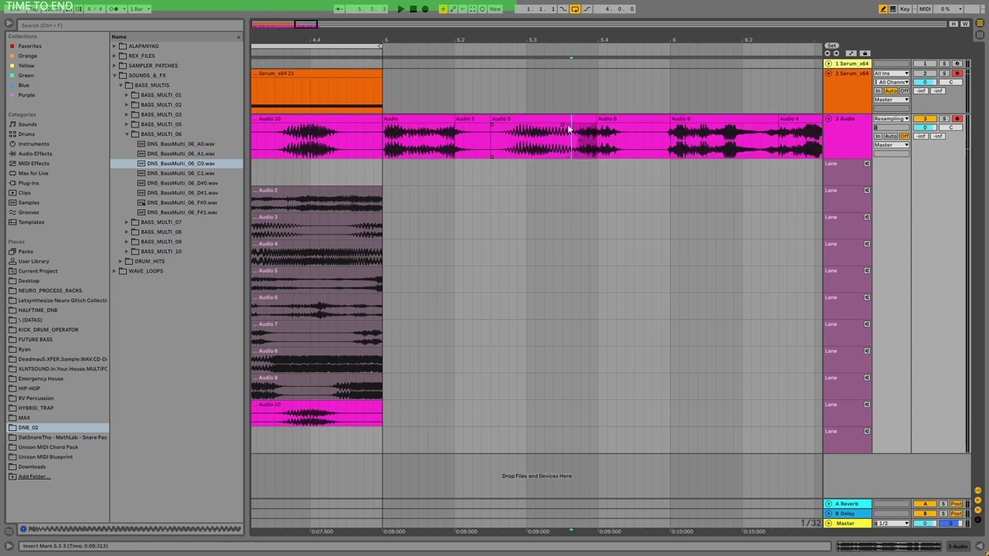
pyautogui.click(456, 122)
pyautogui.press('space')
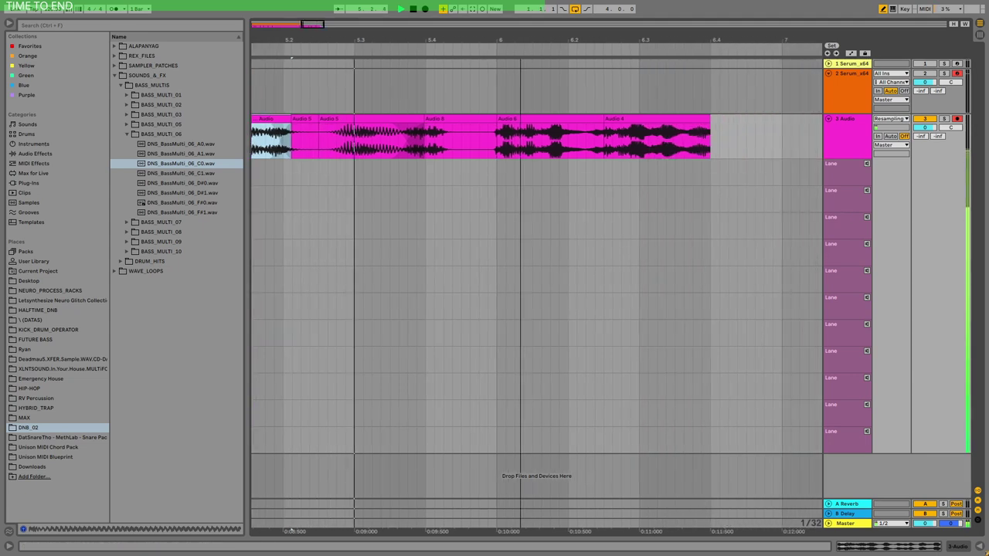
pyautogui.doubleClick(458, 132)
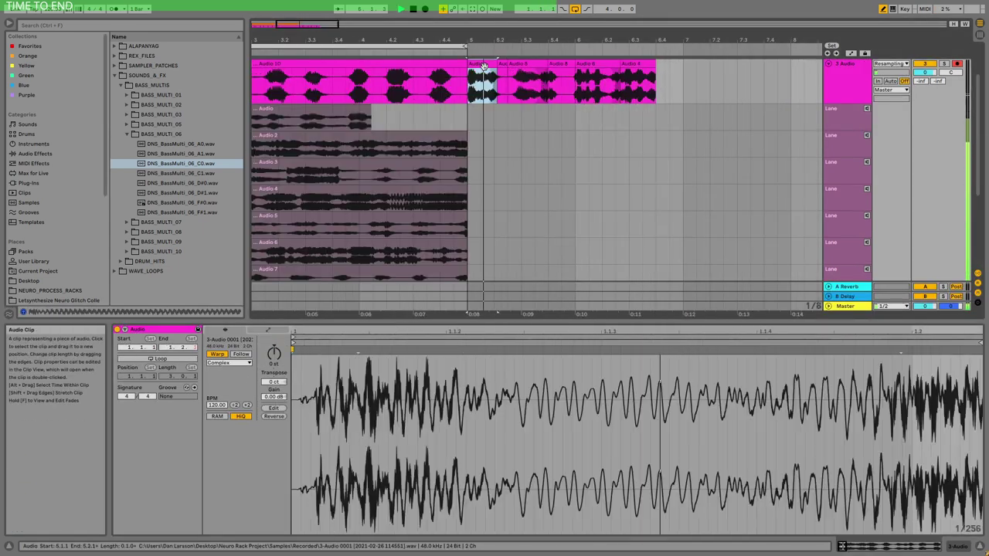
pyautogui.scroll(-3, 477, 93)
pyautogui.press('space')
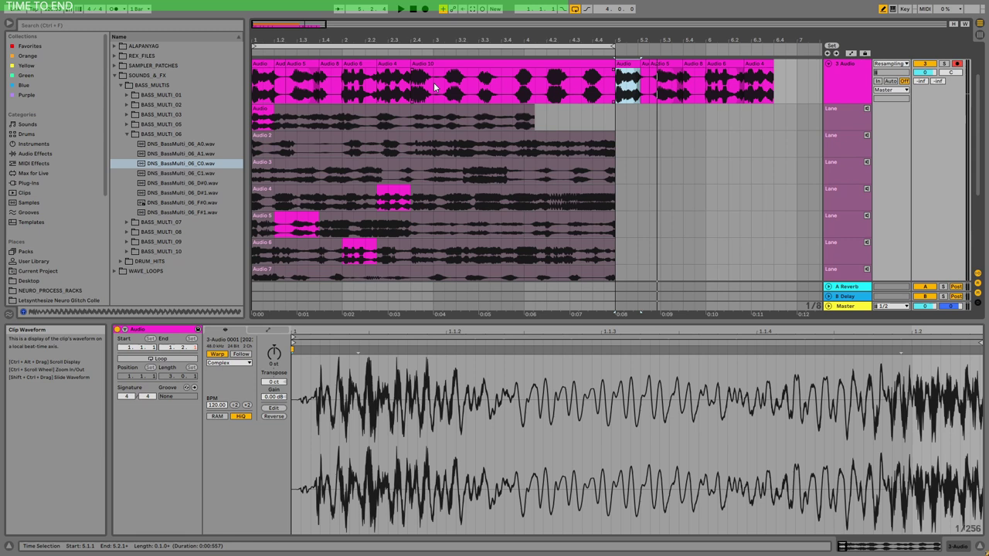
# Try segments from several takes in bar 3, settling on Audio 2 from 3.1.1 to 3.3.3
pyautogui.moveTo(434, 202); pyautogui.dragTo(476, 202)
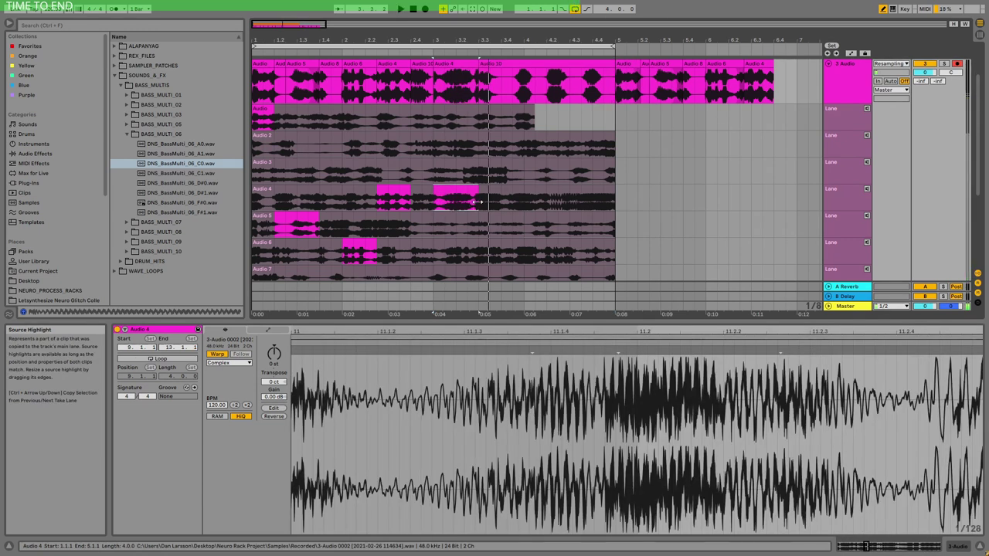
pyautogui.moveTo(467, 171); pyautogui.dragTo(511, 171)
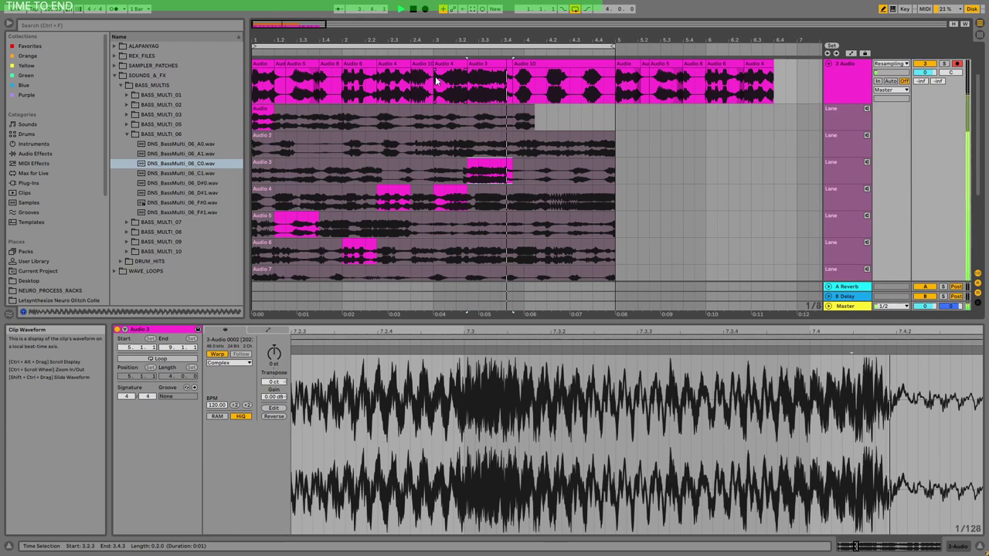
pyautogui.click(435, 80)
pyautogui.scroll(-3, 475, 227)
pyautogui.moveTo(490, 228); pyautogui.dragTo(513, 227)
pyautogui.moveTo(434, 267); pyautogui.dragTo(490, 268)
pyautogui.scroll(3, 474, 186)
pyautogui.moveTo(435, 185); pyautogui.dragTo(490, 185)
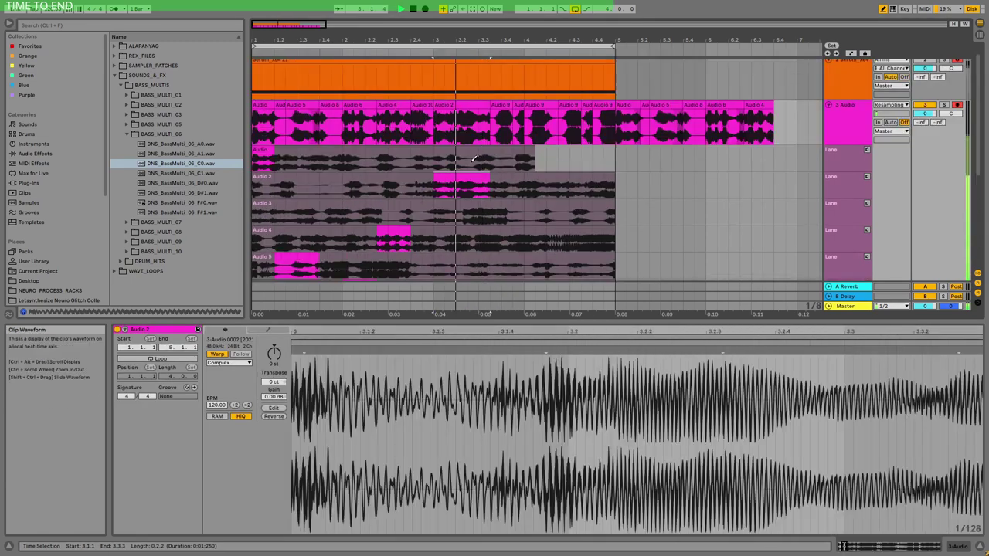
# Comp the end of bar 3 from Audio 4 up to 3.4.1 and Audio 3 up to 4.1.1, and play it back
pyautogui.moveTo(486, 243); pyautogui.dragTo(523, 217)
pyautogui.click(516, 106)
pyautogui.scroll(-3, 539, 238)
pyautogui.press('space')
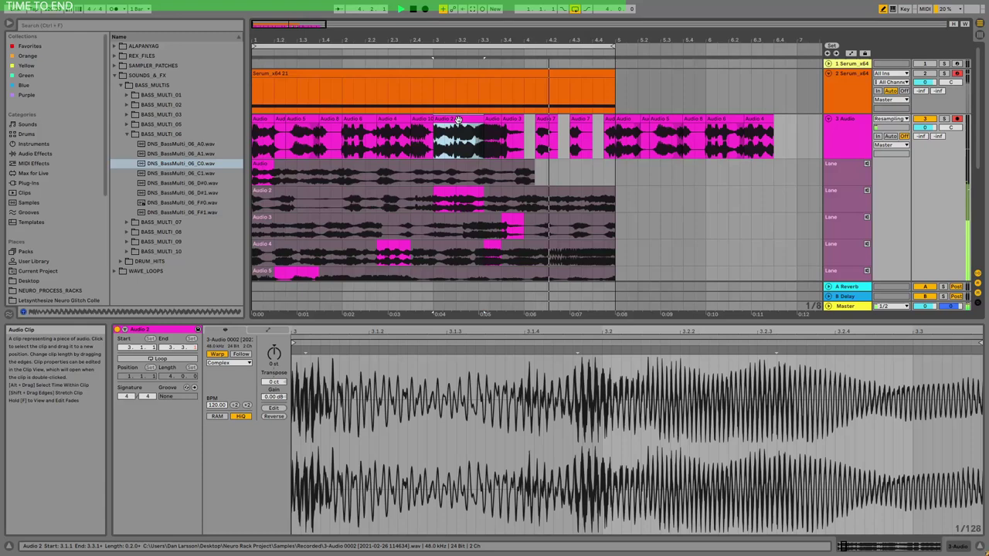
# Select the three short main-lane clips starting at 4.1.1 and set their gain to 3.38 dB
pyautogui.click(499, 119)
pyautogui.click(570, 119)
pyautogui.click(354, 119)
pyautogui.scroll(-2, 560, 185)
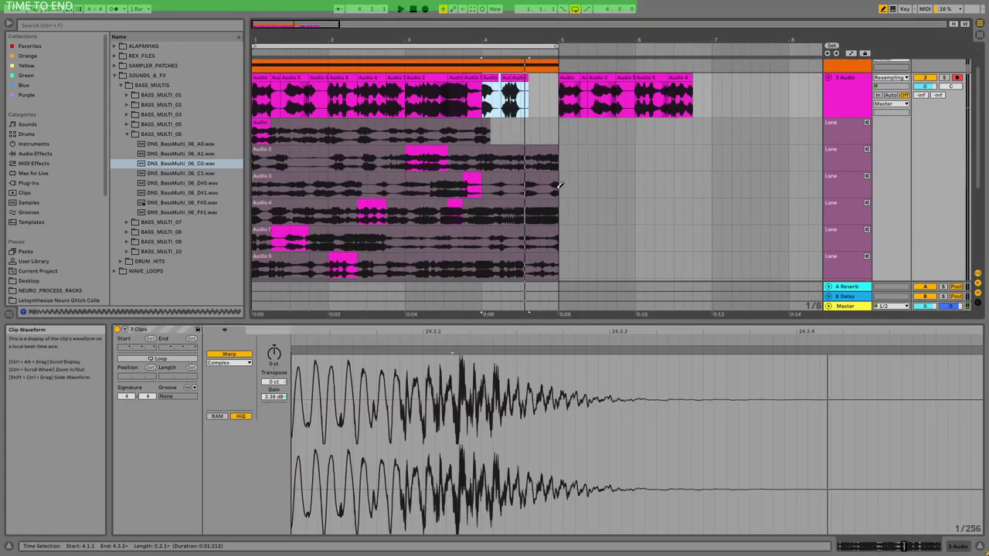
# Comp the last beat of bar 4, from 4.4.1 to 5.1.1, from the Audio 5 take
pyautogui.click(395, 83)
pyautogui.scroll(-5, 578, 214)
pyautogui.scroll(5, 585, 232)
pyautogui.moveTo(564, 250); pyautogui.dragTo(588, 250)
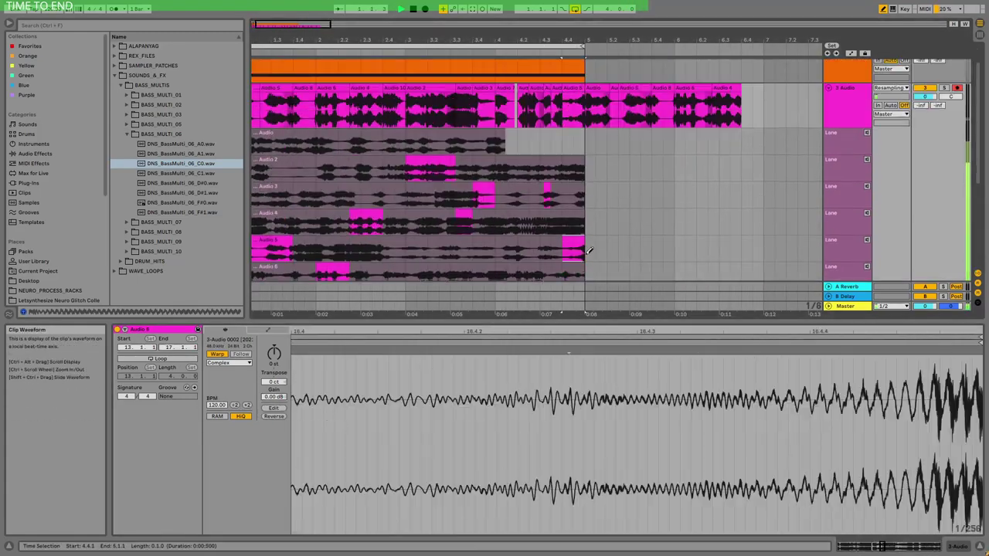
# Move the comped bass clips spanning 3.1.1 to 5.1.1 over to 8.1.1, then select the clip at 5.1.1
pyautogui.click(671, 89)
pyautogui.scroll(-5, 670, 186)
pyautogui.click(796, 88)
pyautogui.click(529, 88)
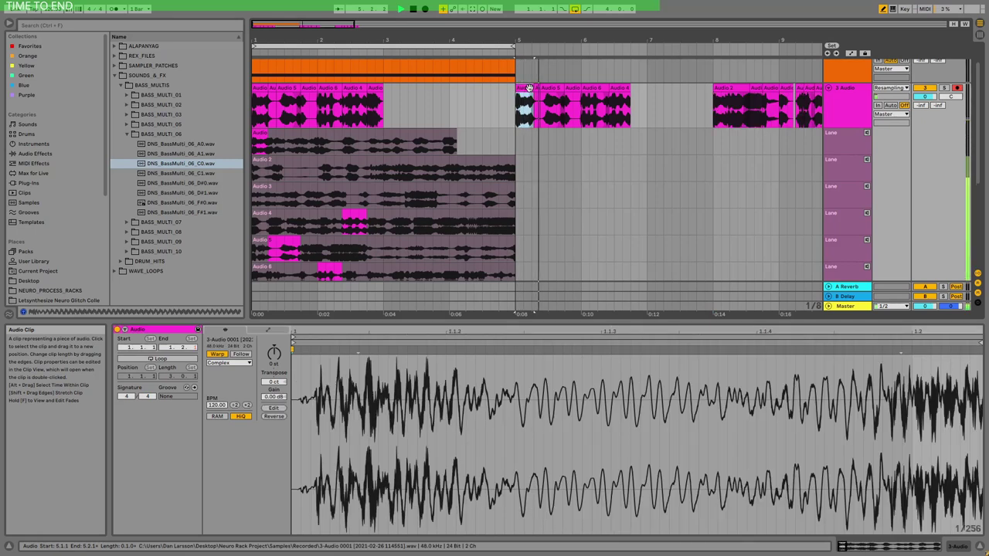
# Play back the relocated bass phrase from the Audio 2 clip at 8.1.1
pyautogui.moveTo(609, 41); pyautogui.dragTo(609, 24)
pyautogui.click(593, 87)
pyautogui.press('space')
pyautogui.press('space')
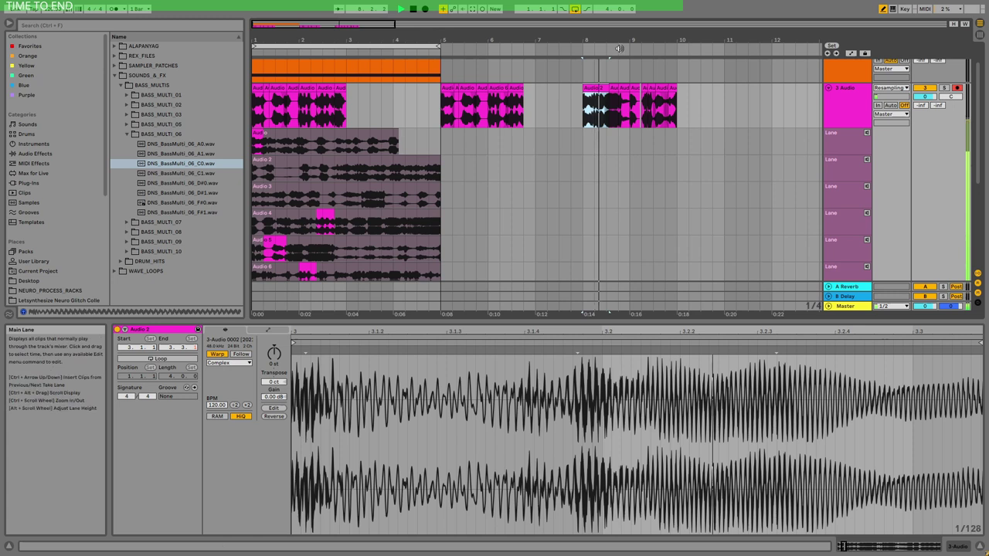
pyautogui.scroll(-1, 584, 39)
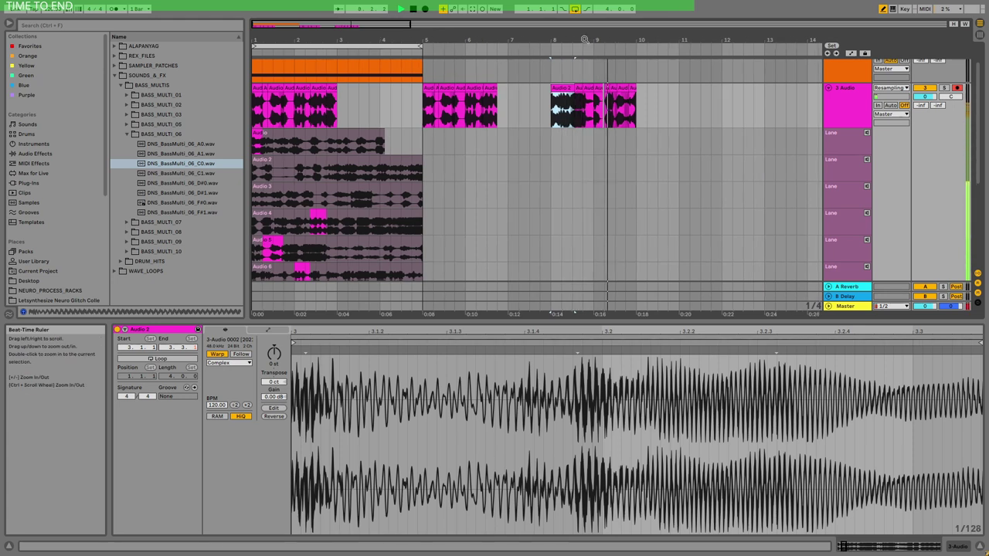
pyautogui.press('space')
pyautogui.press('space')
# Select the Audio 7 clip at 9.1.1 and play the second bar of the relocated phrase from there
pyautogui.click(598, 89)
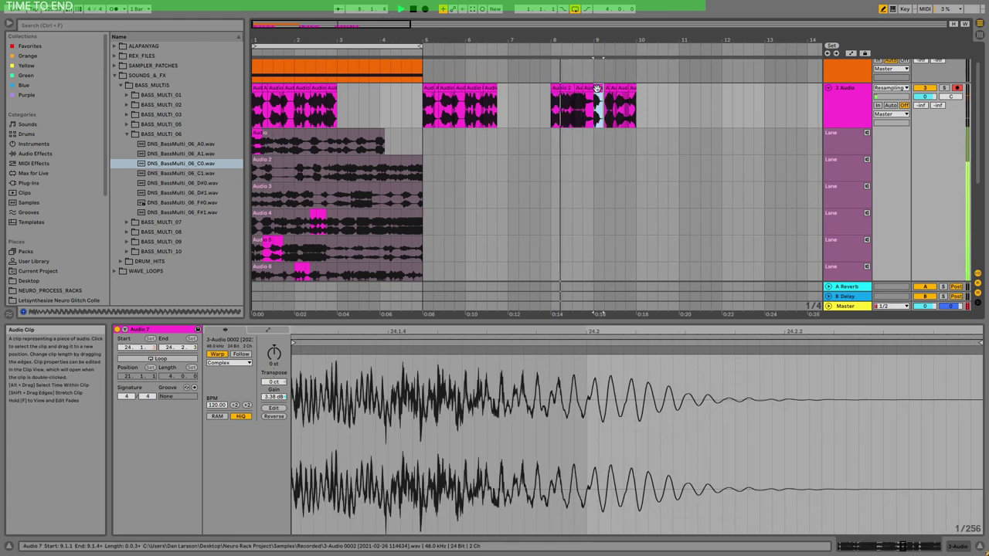
pyautogui.press('space')
pyautogui.press('space')
pyautogui.moveTo(608, 38); pyautogui.dragTo(571, 31)
pyautogui.press('space')
pyautogui.press('space')
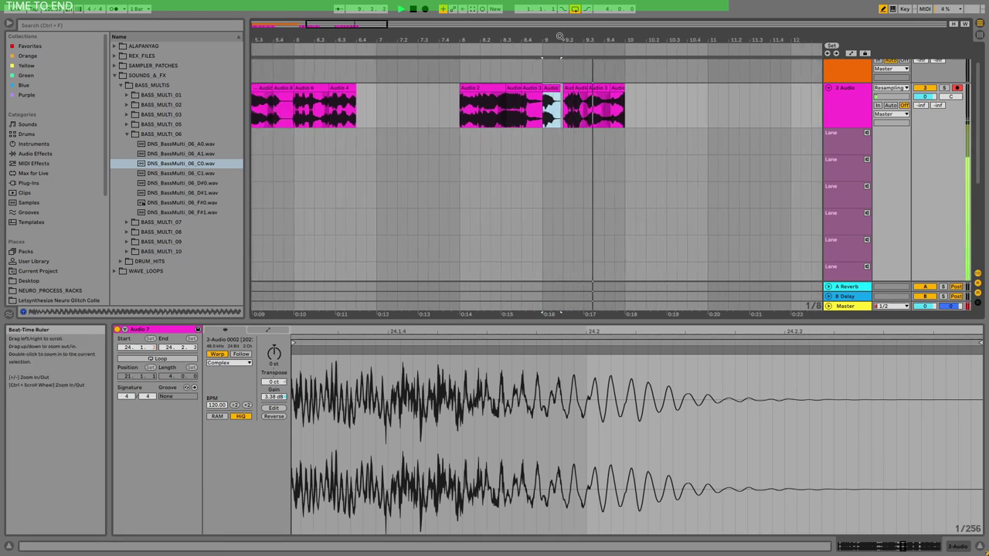
# Add an audio track below 3 Audio, hide the take lanes, and place DNS_174_Drums_13_Full_B.wav from DNB_02 on track 4 at 9.1.1
pyautogui.click(863, 97)
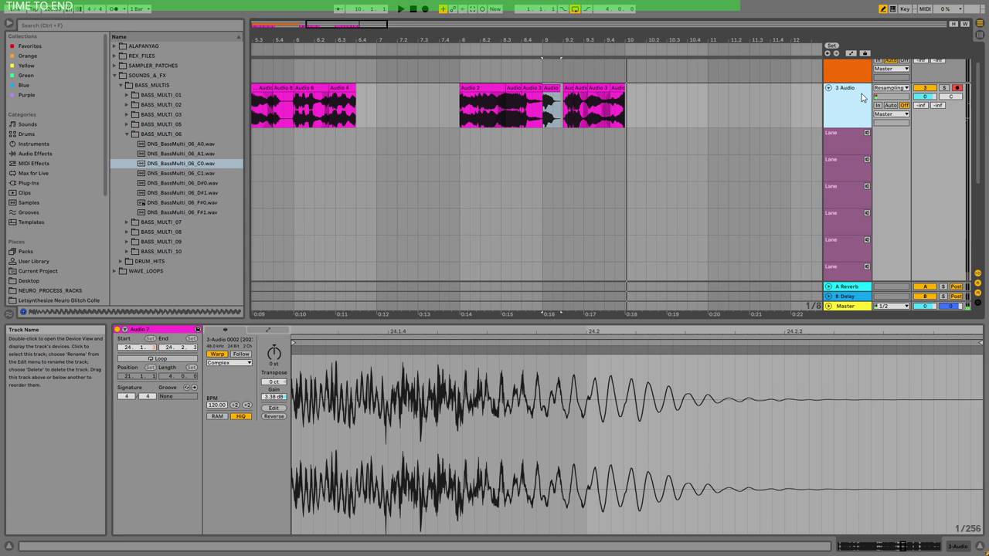
pyautogui.press('Delete')
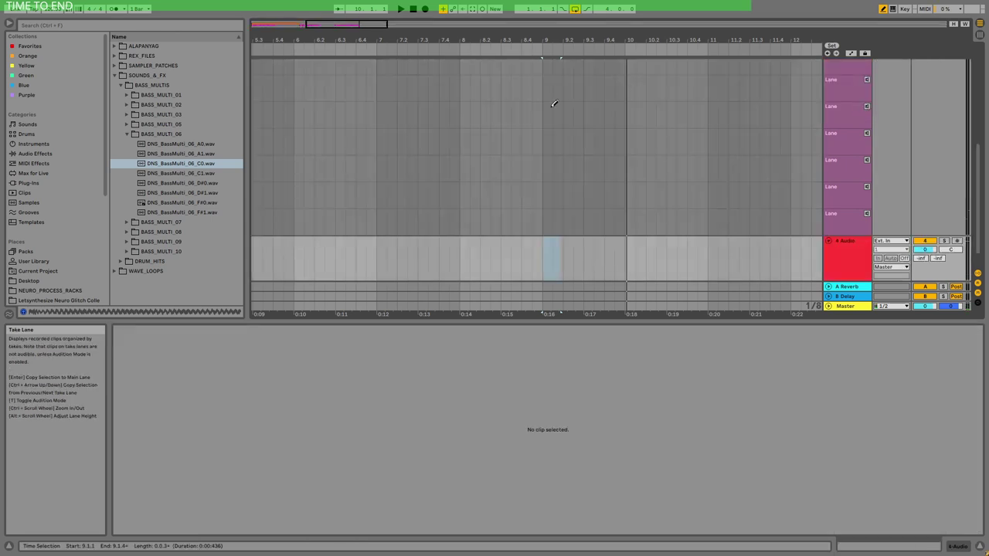
pyautogui.scroll(-4, 57, 193)
pyautogui.scroll(-2, 54, 216)
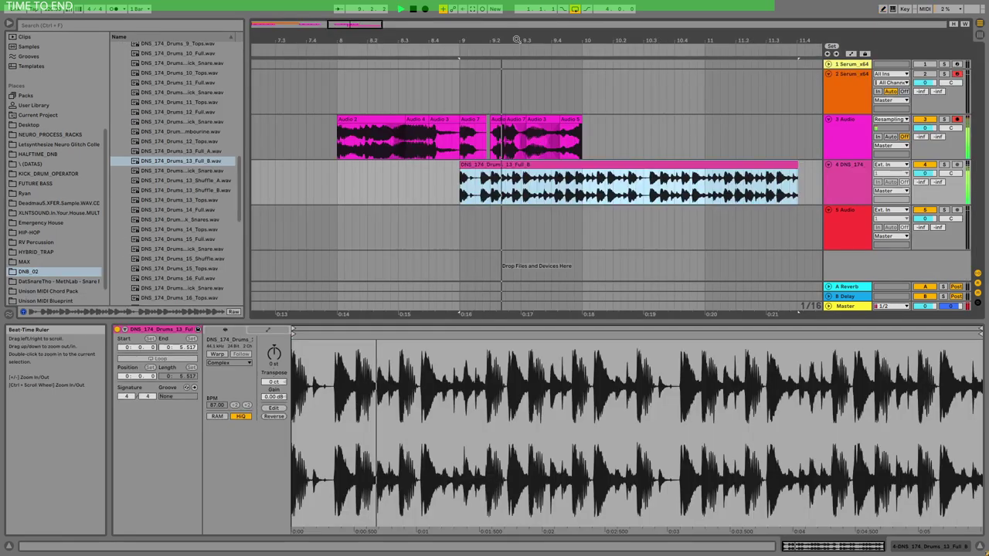
# Play the bass against the drum loop from 9.1.1, then select the song tempo field and the drum loop clip
pyautogui.moveTo(516, 39); pyautogui.dragTo(516, 36)
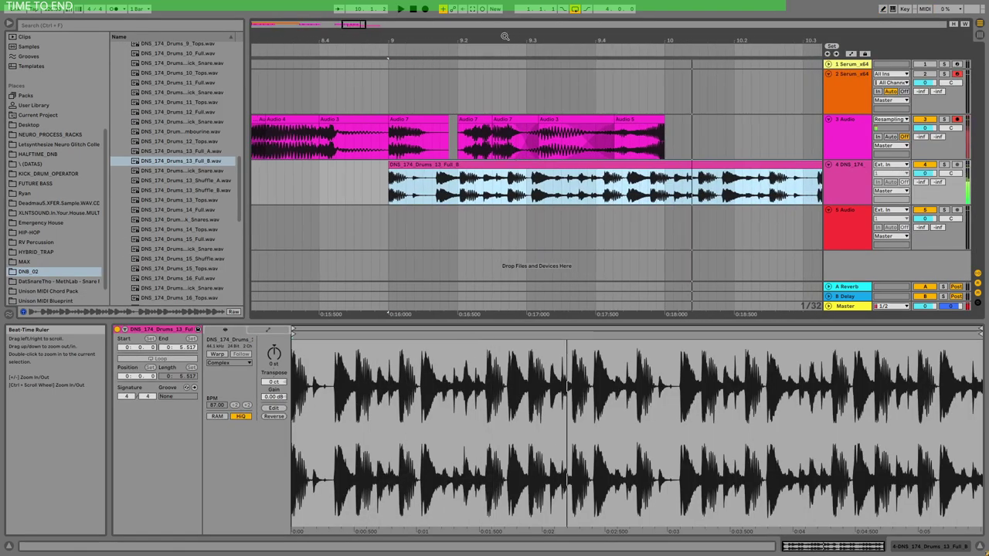
pyautogui.click(51, 11)
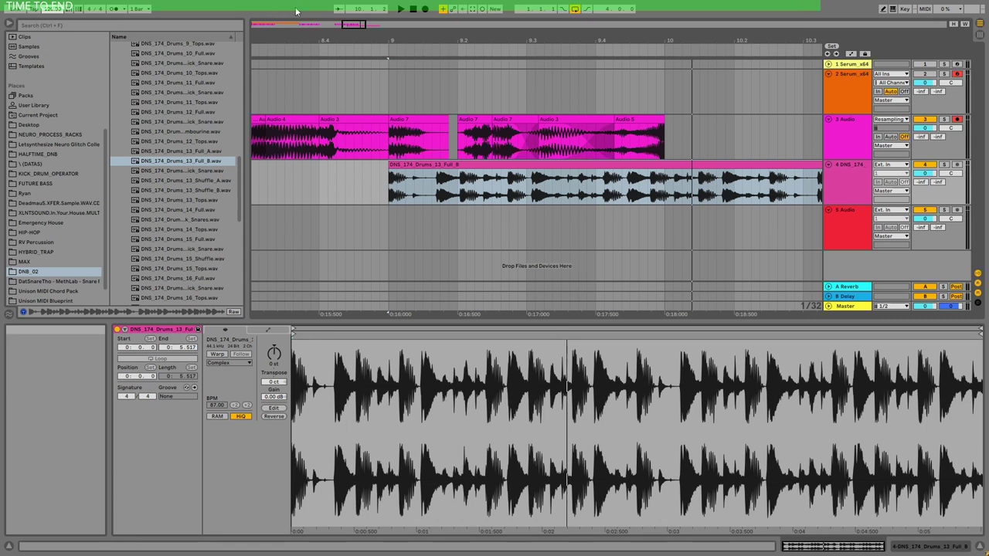
pyautogui.click(461, 166)
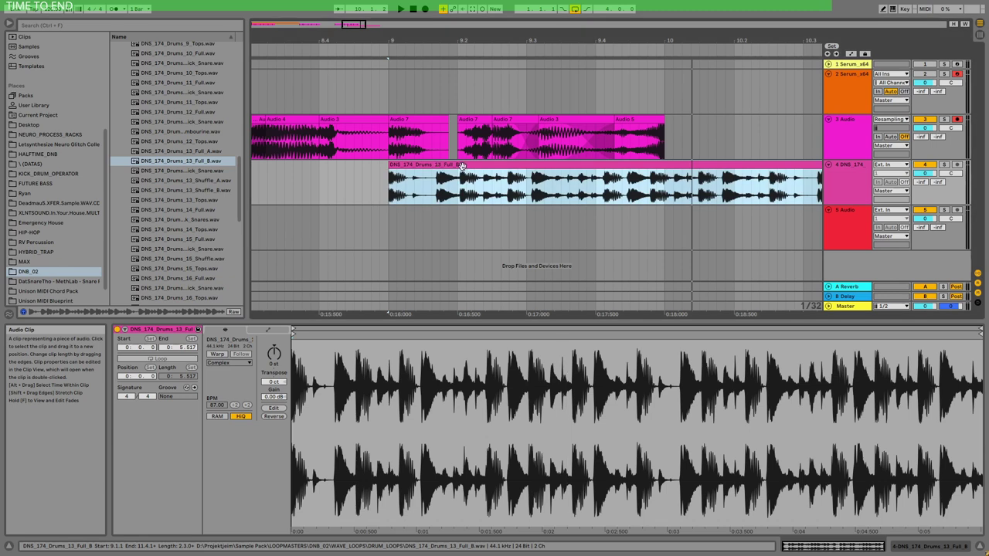
pyautogui.moveTo(533, 44); pyautogui.dragTo(544, 39)
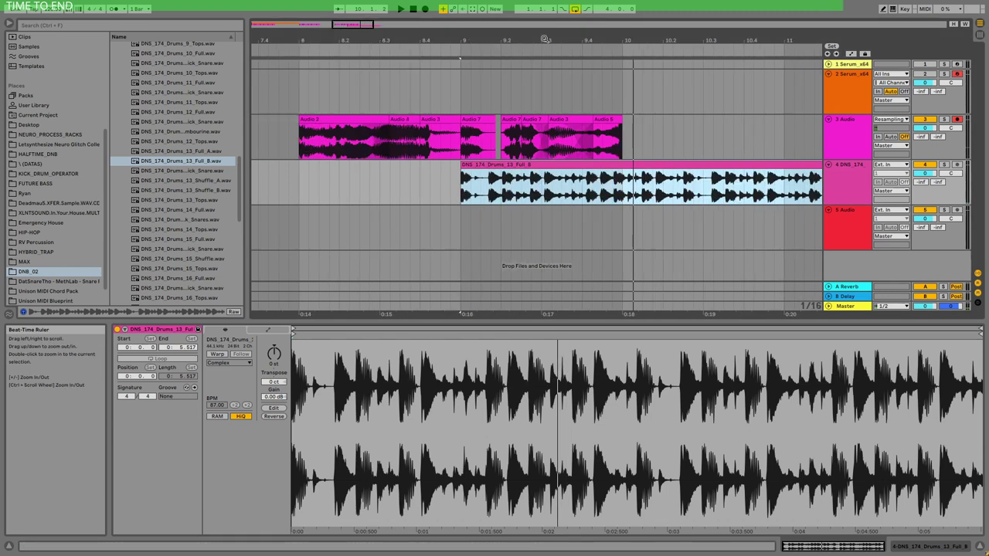